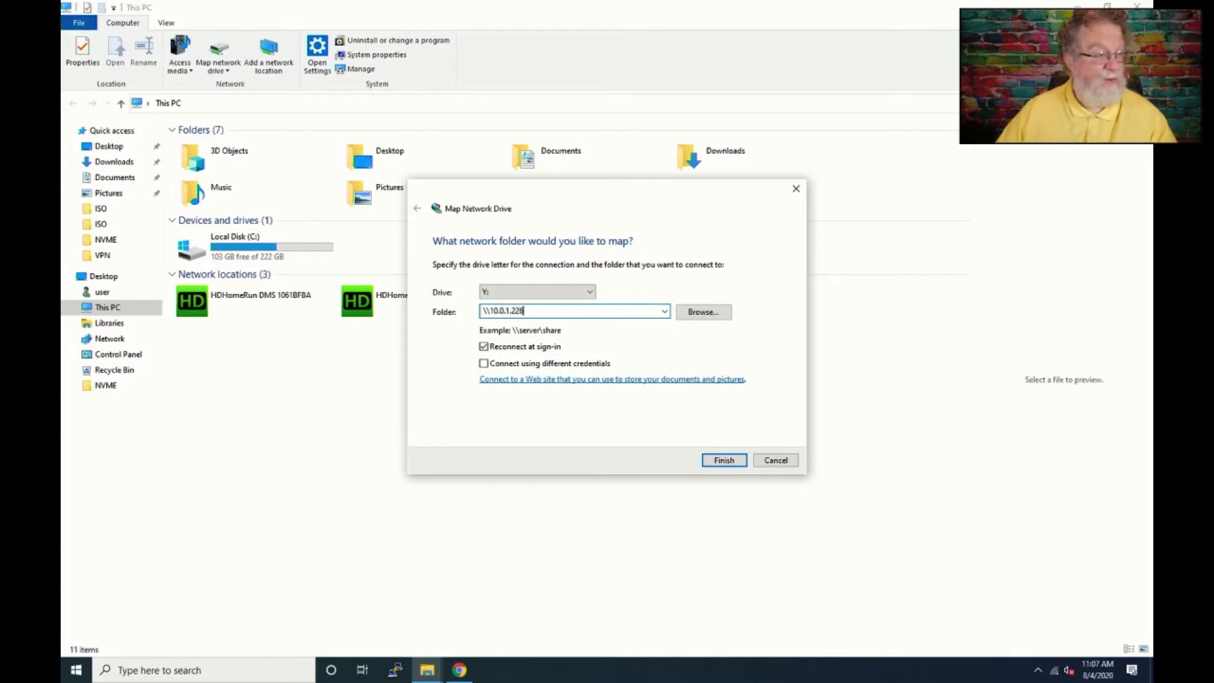
Map the network folder \\10.0.1.226\main as drive Y:, with reconnecting at sign-in enabled
text(\)
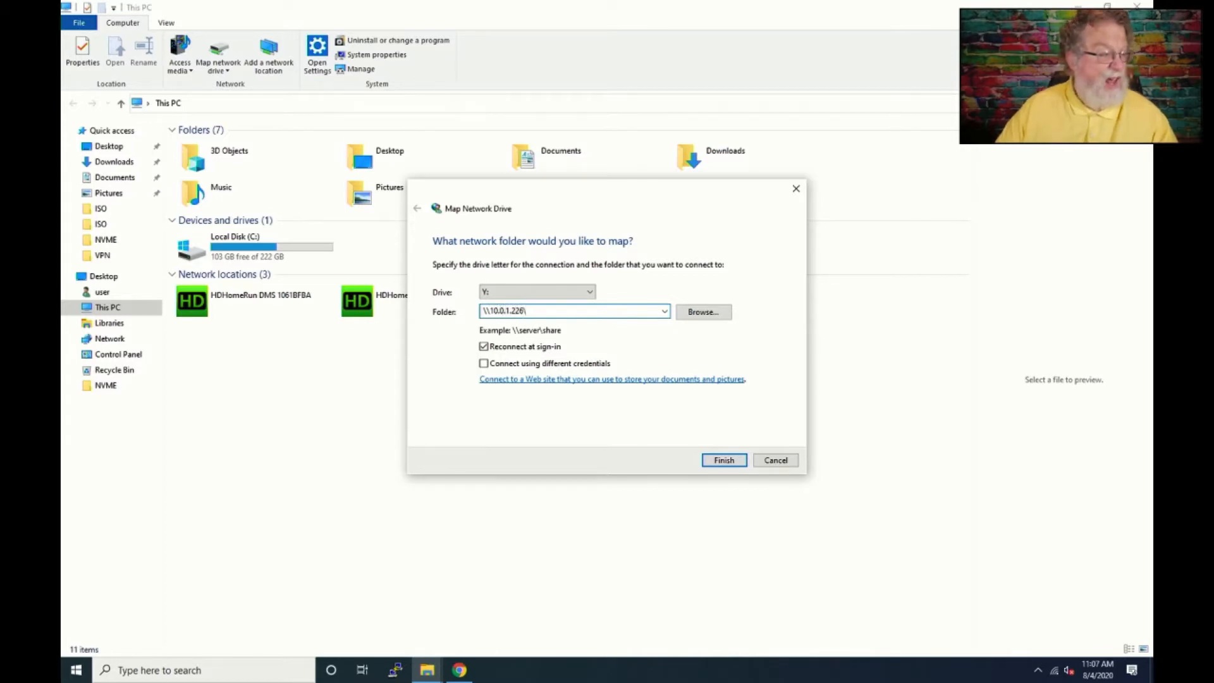
text(main)
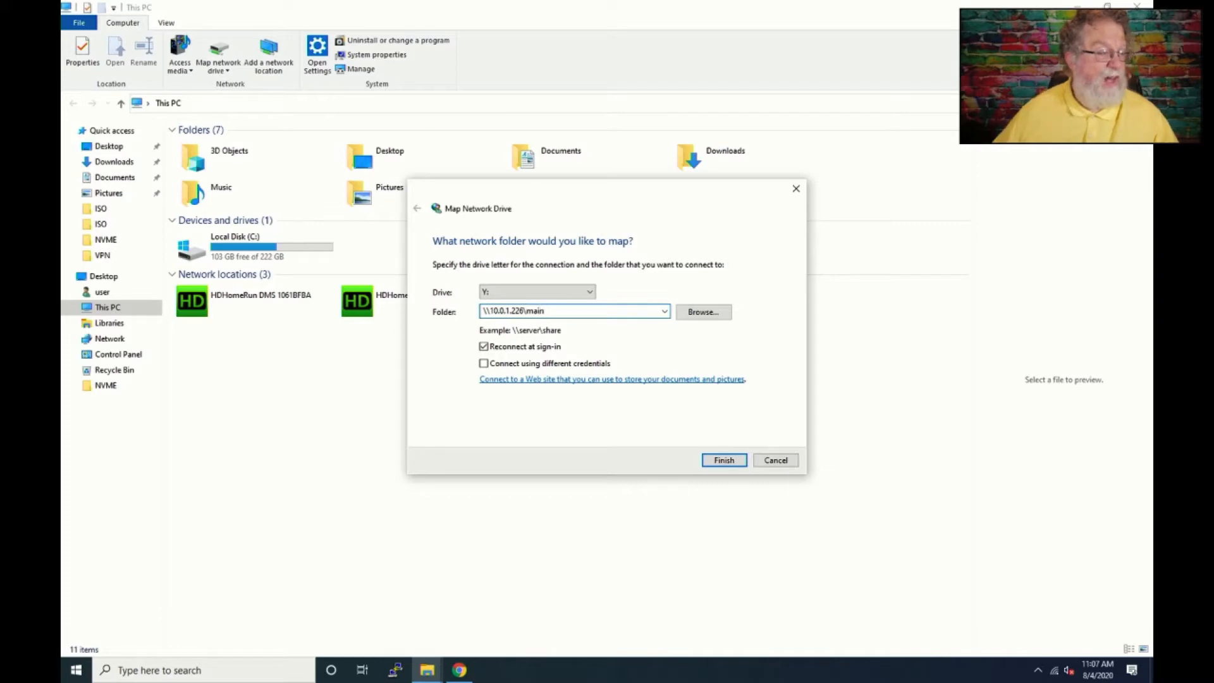
click(725, 460)
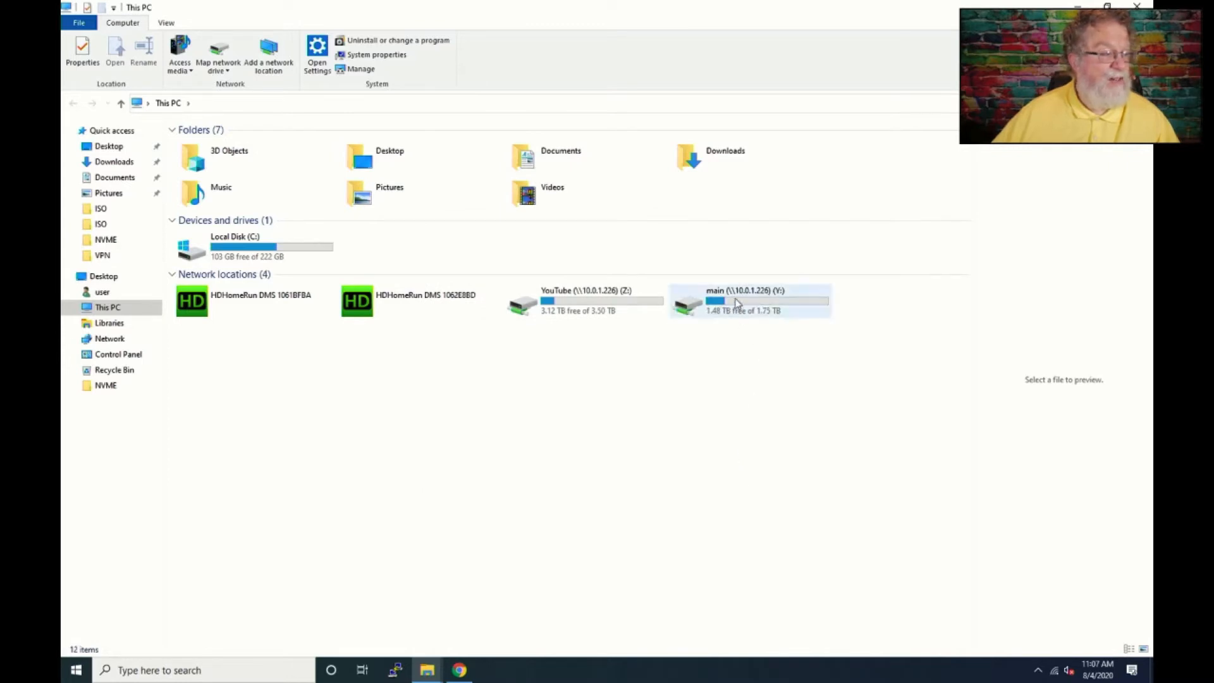
Examine the subfolders of Cloud Storage on the mapped main drive, and return to the FreeNAS web interface
double_click(740, 303)
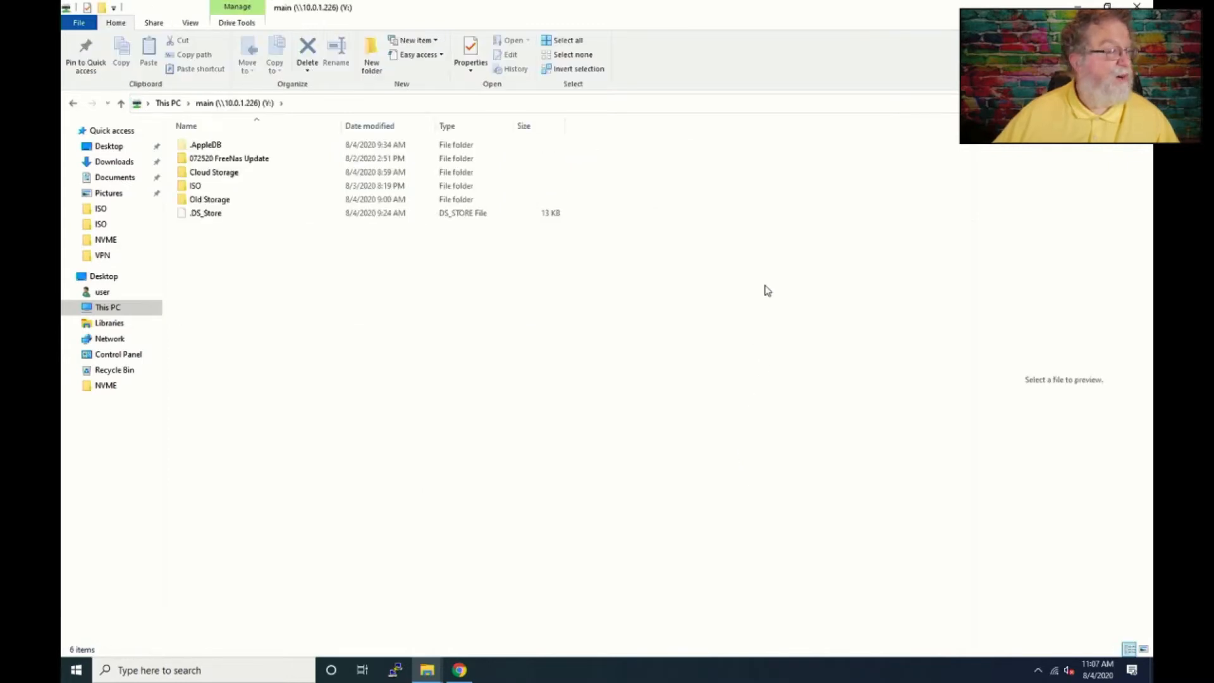
double_click(179, 173)
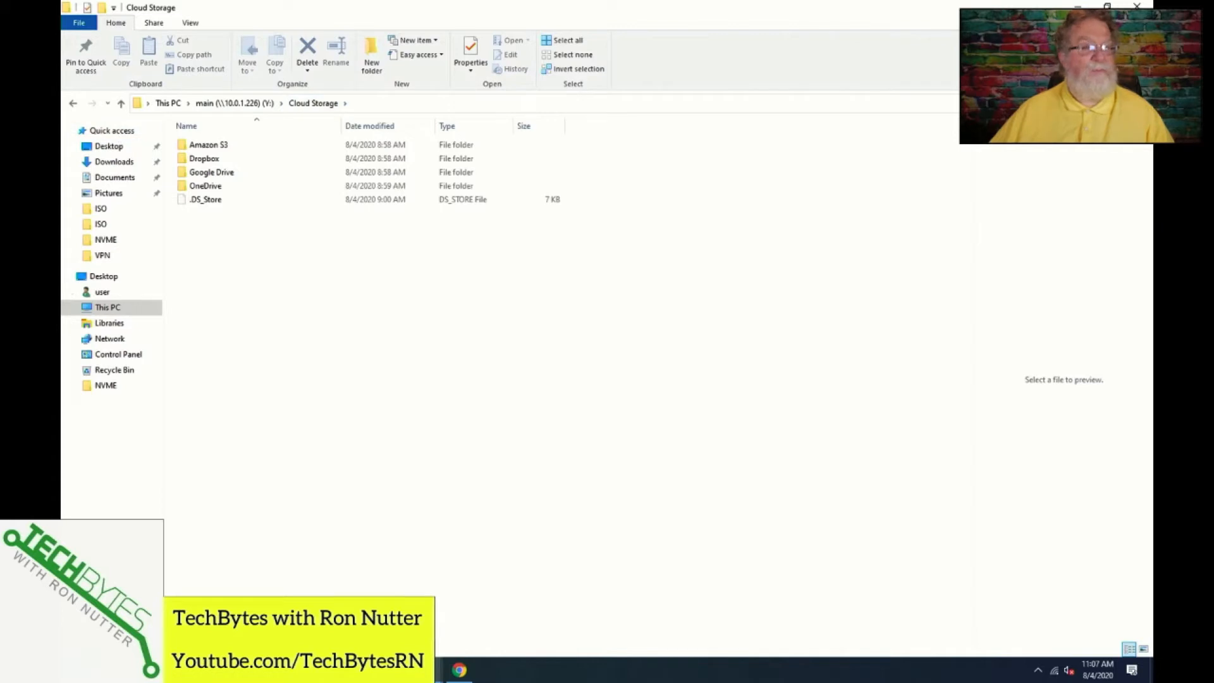
click(1075, 5)
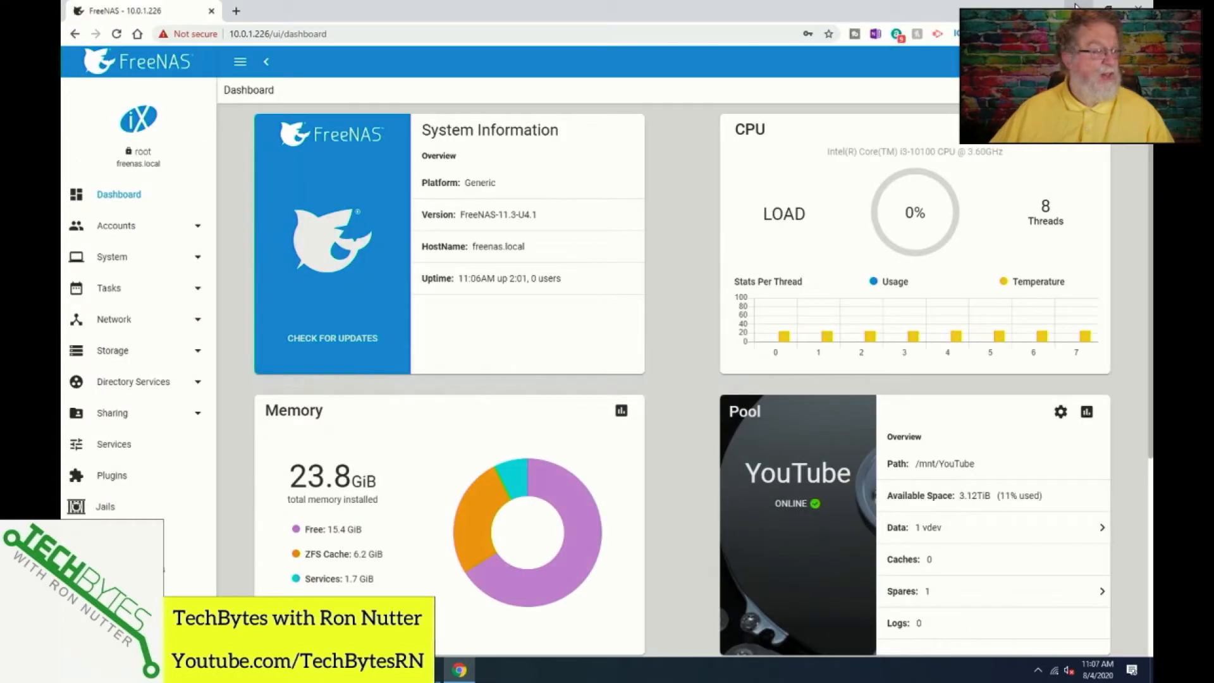
Start a new FreeNAS cloud credential named Google Drive with Google Drive as the provider
click(105, 260)
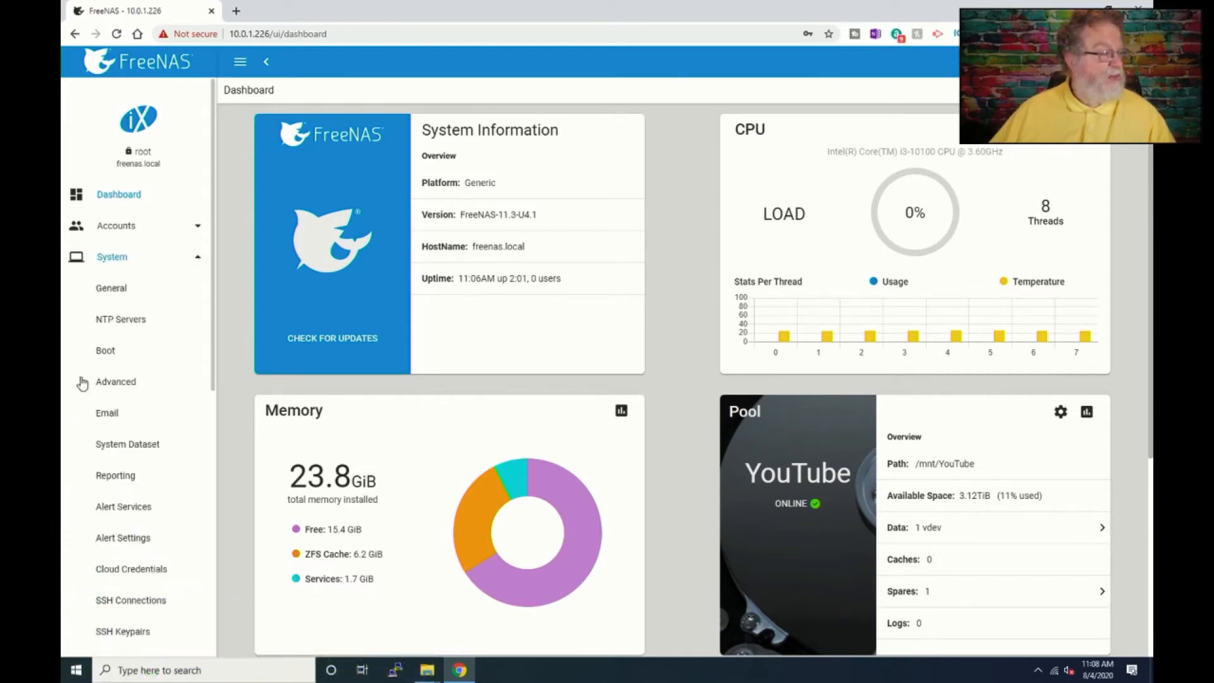
click(110, 571)
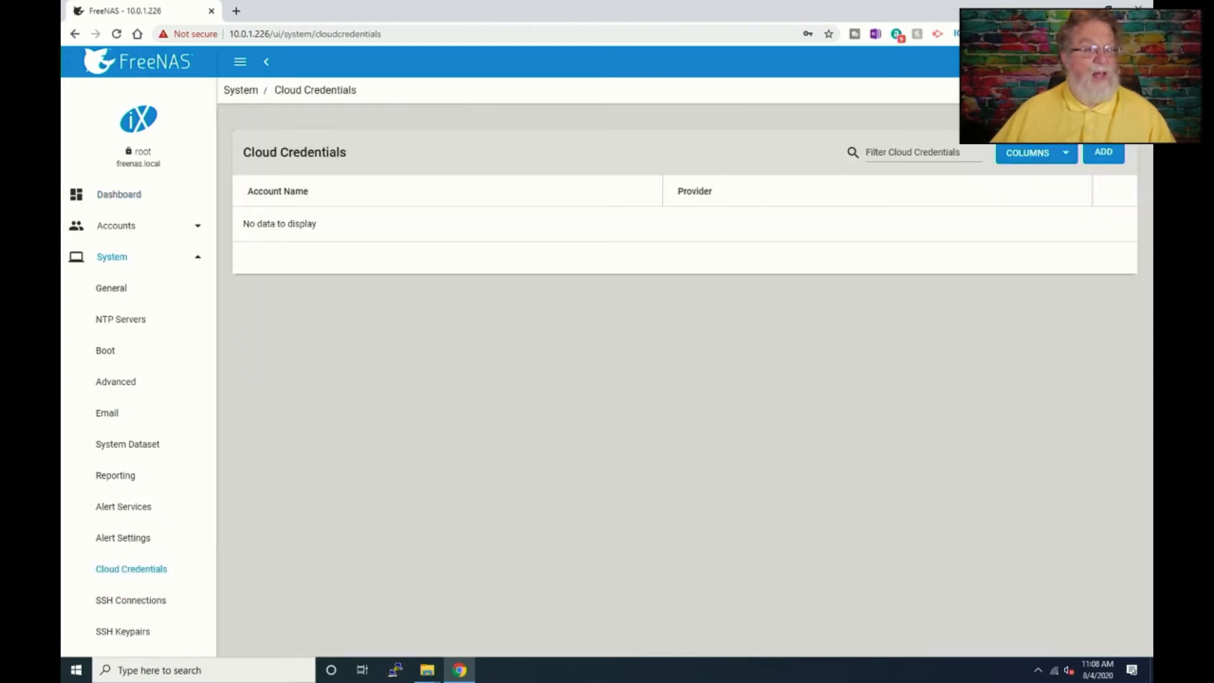
click(1103, 153)
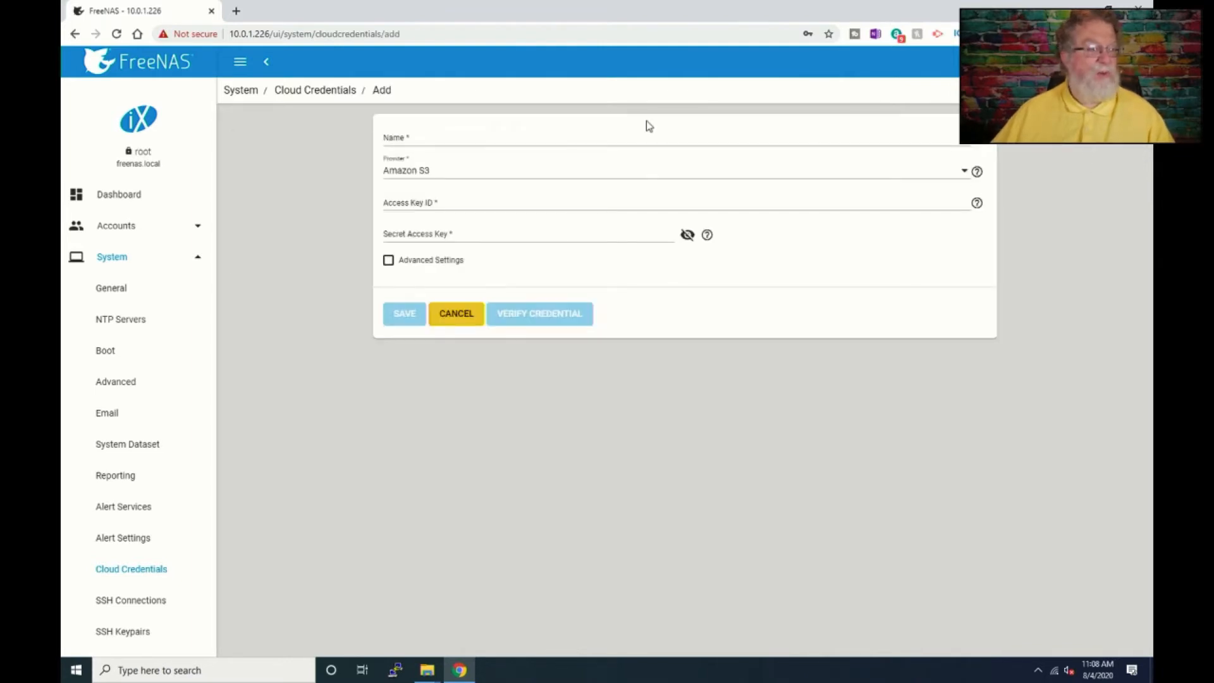
click(672, 134)
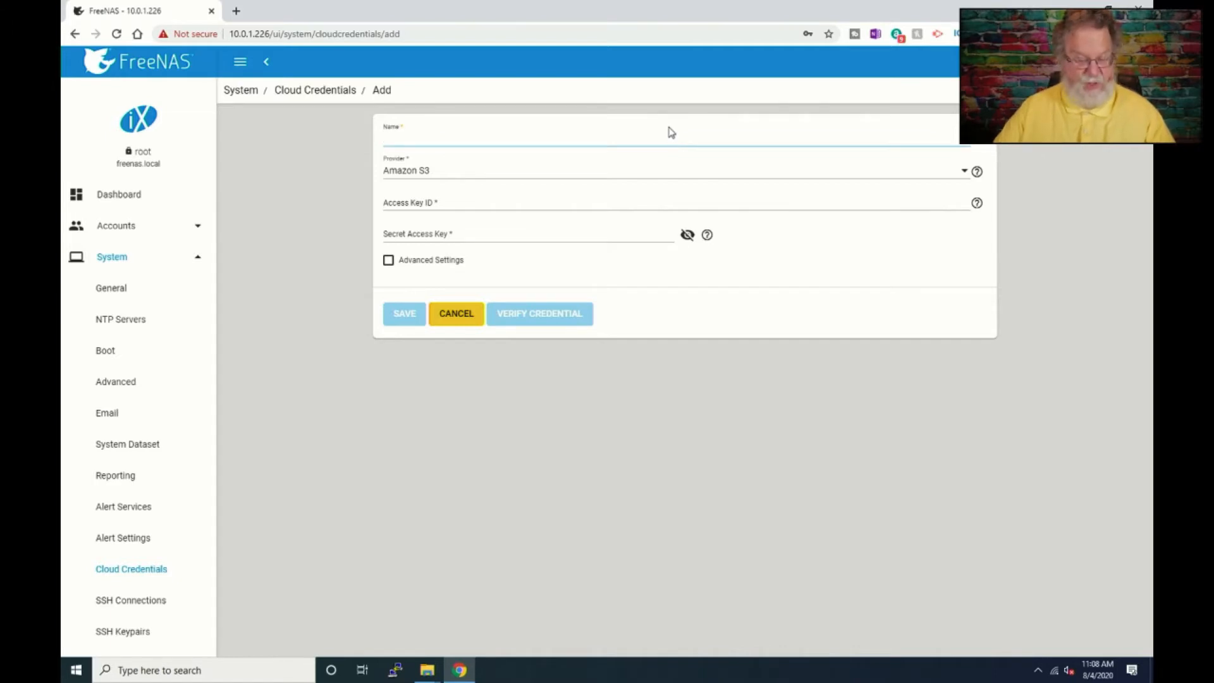
text(Goog)
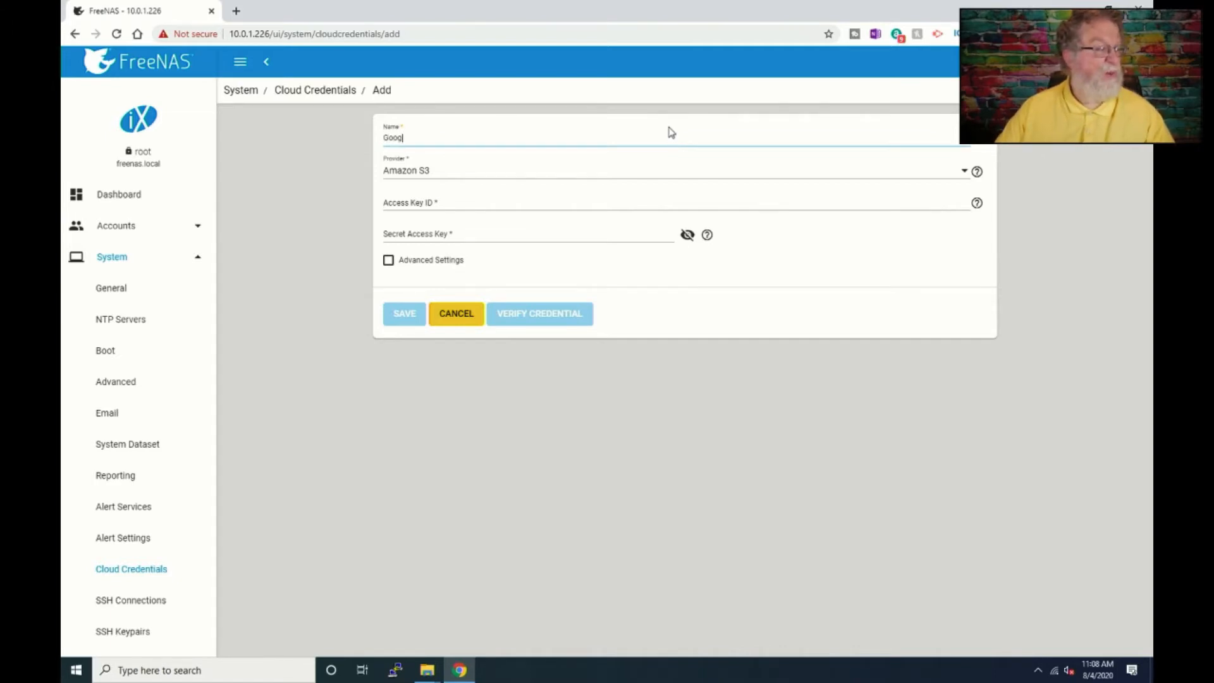
text(le Drive)
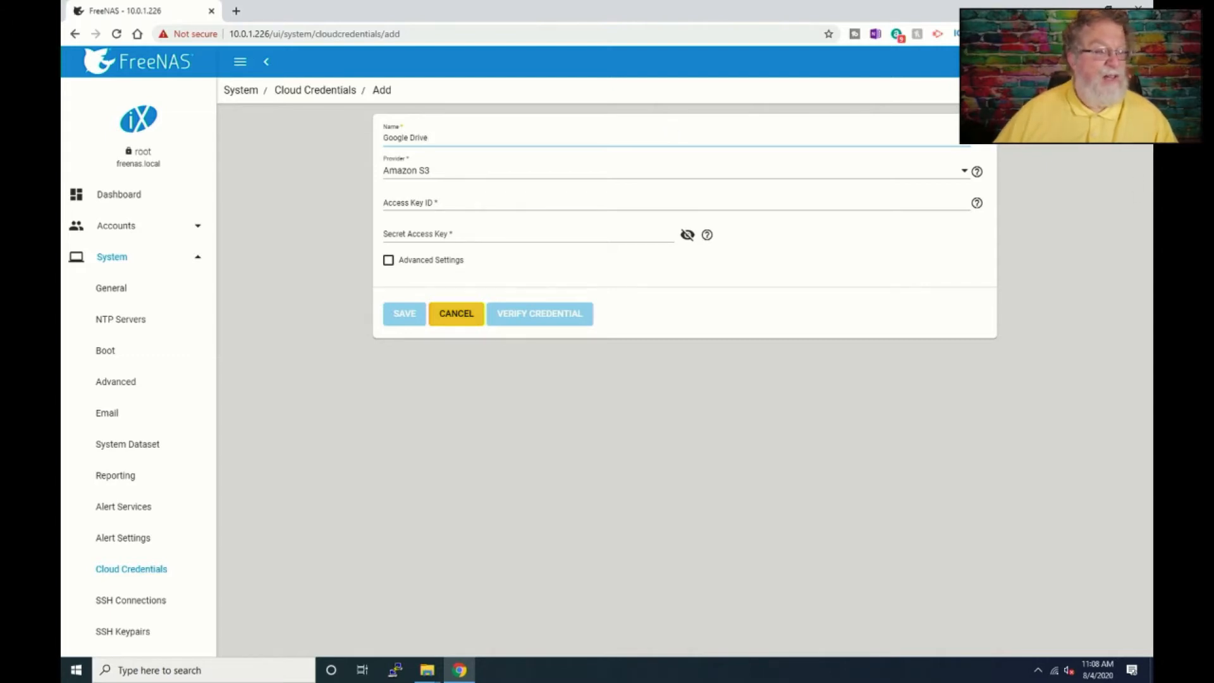
click(965, 171)
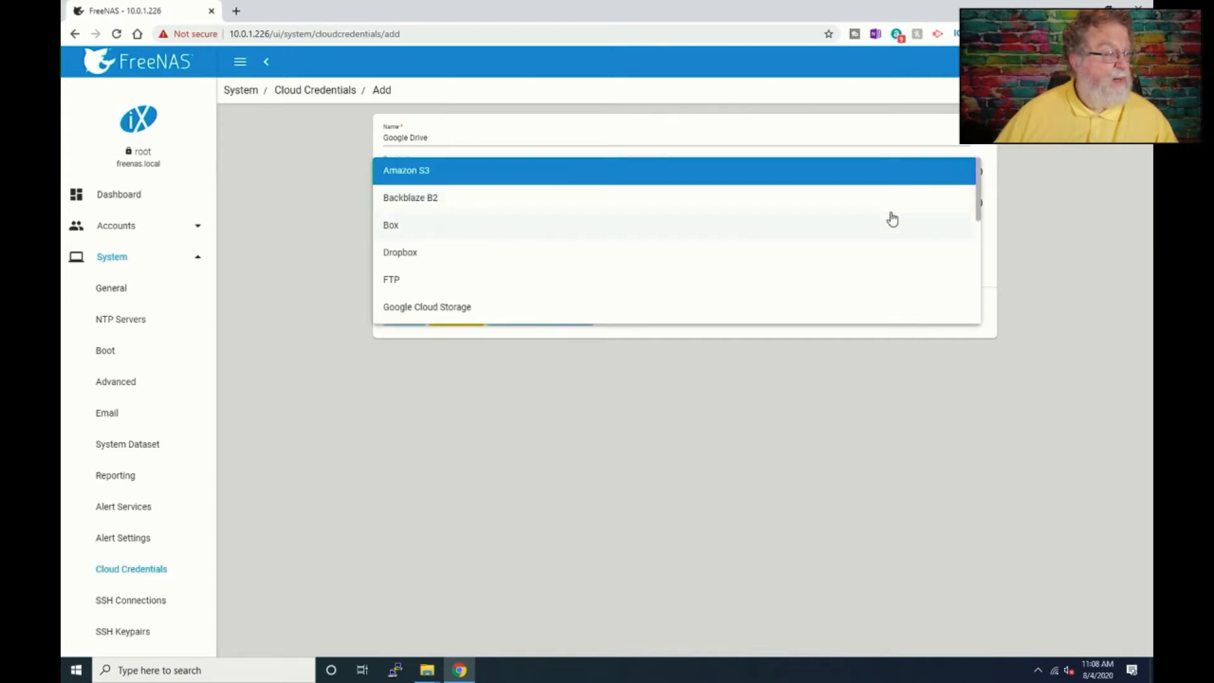
scroll(891, 218, down, 1)
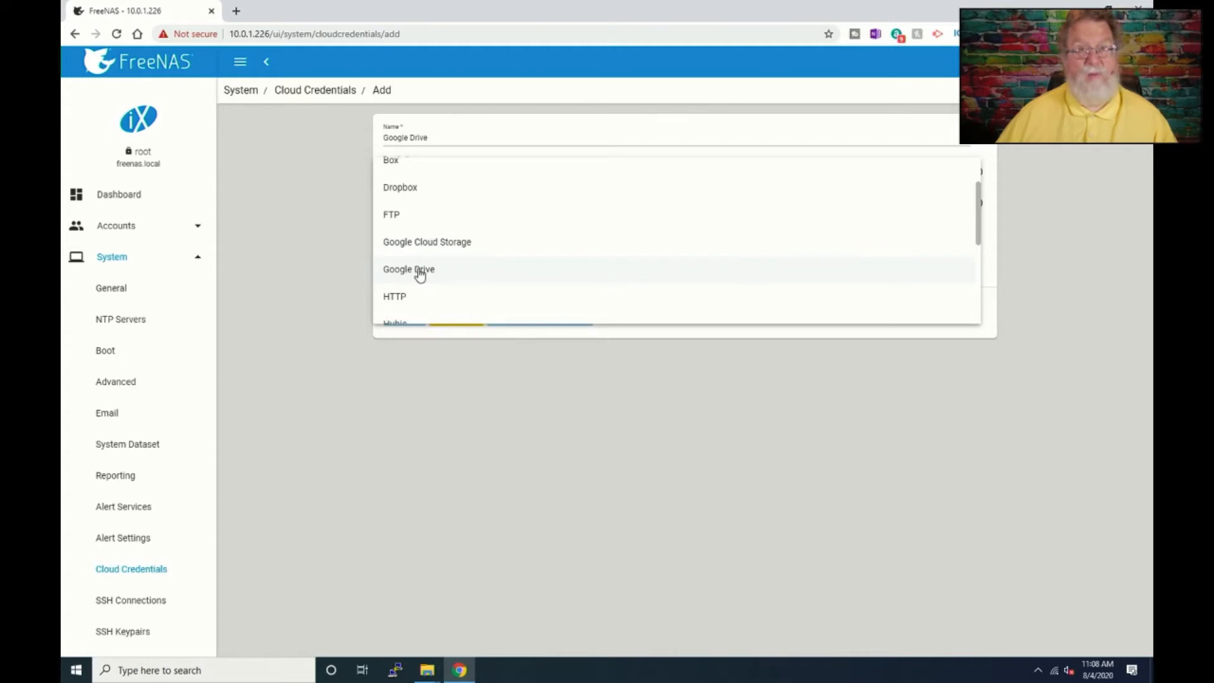
click(419, 272)
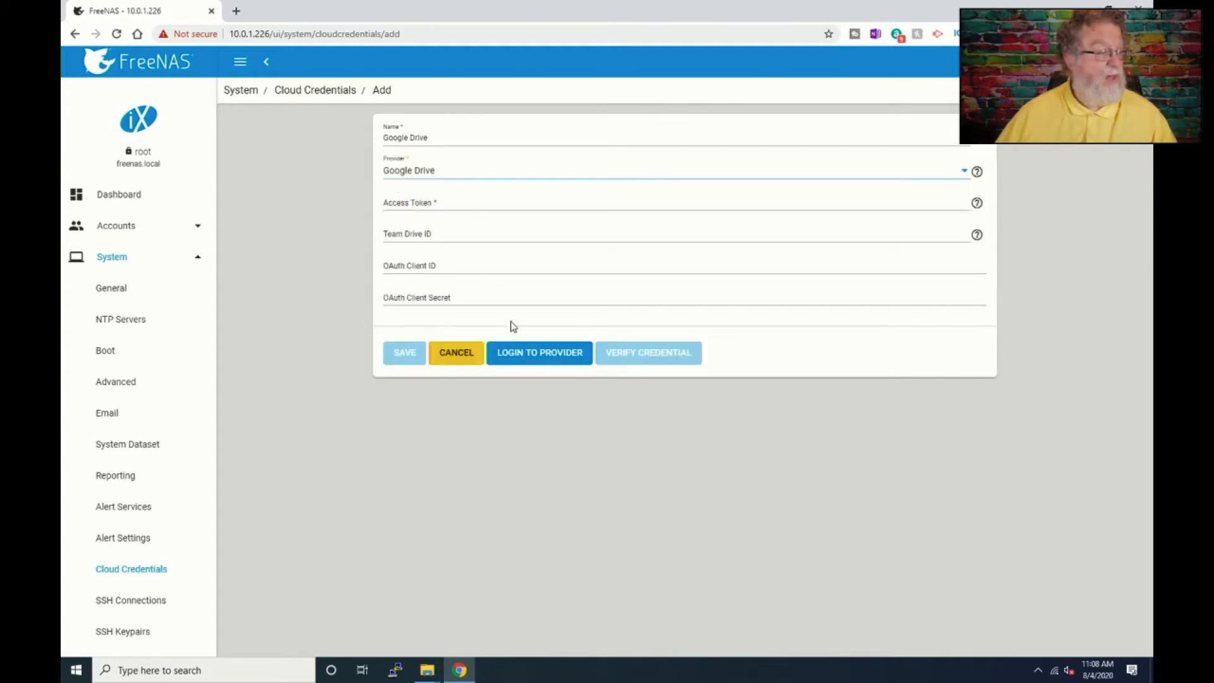
Authorize FreeNAS to access Google Drive by signing in to the listed Google account with its saved password, and save the credential
click(533, 356)
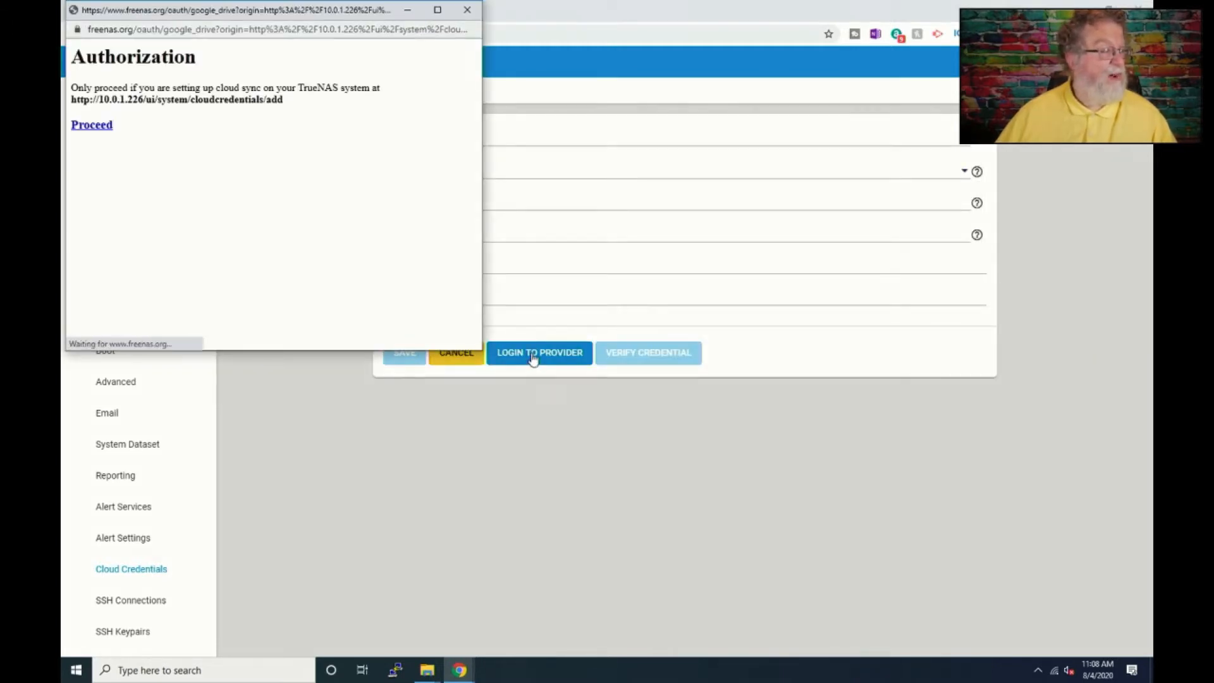
click(89, 128)
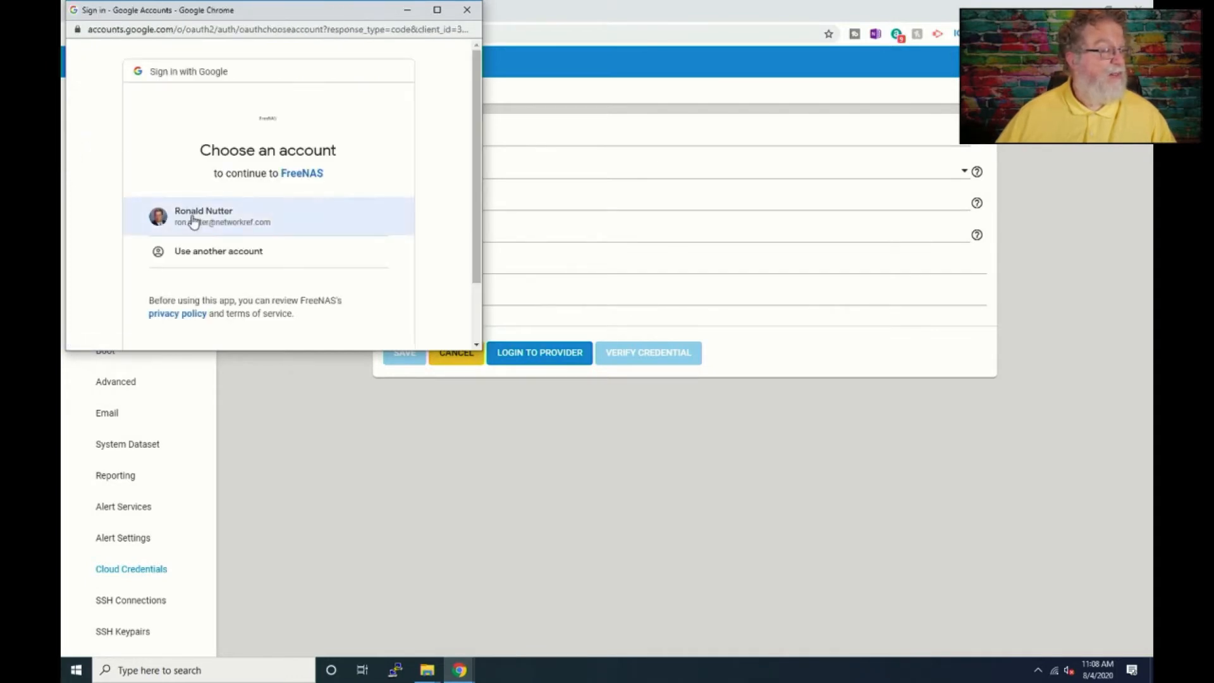
click(194, 221)
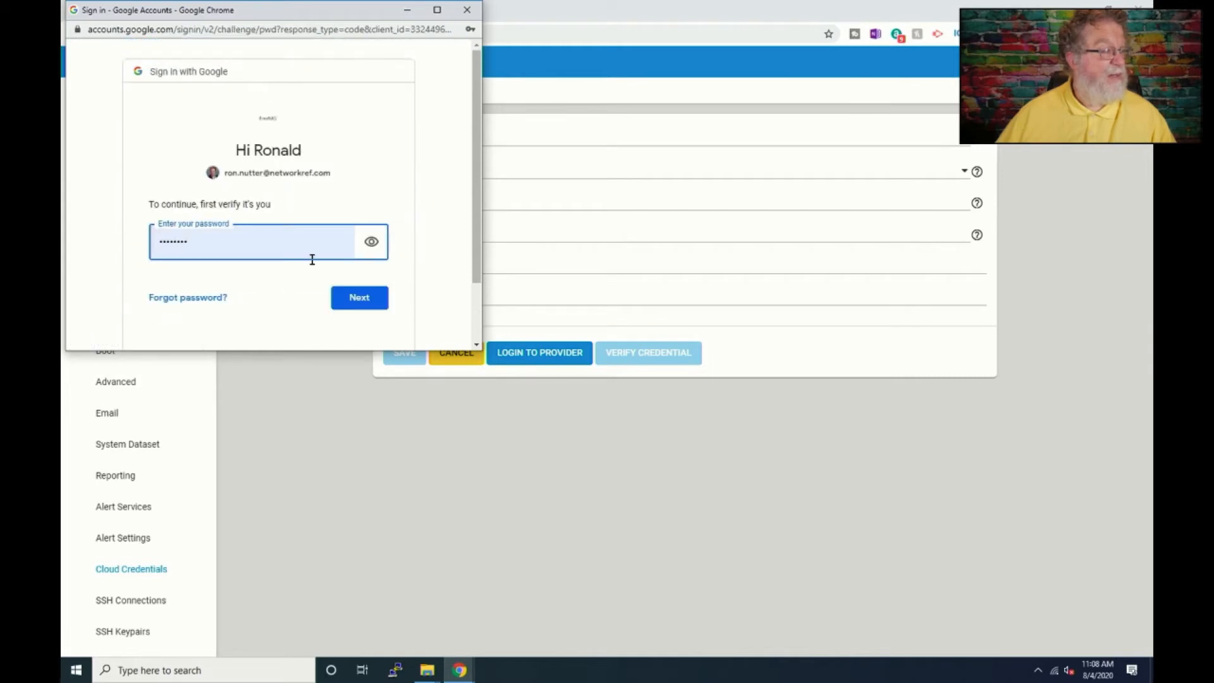
click(347, 294)
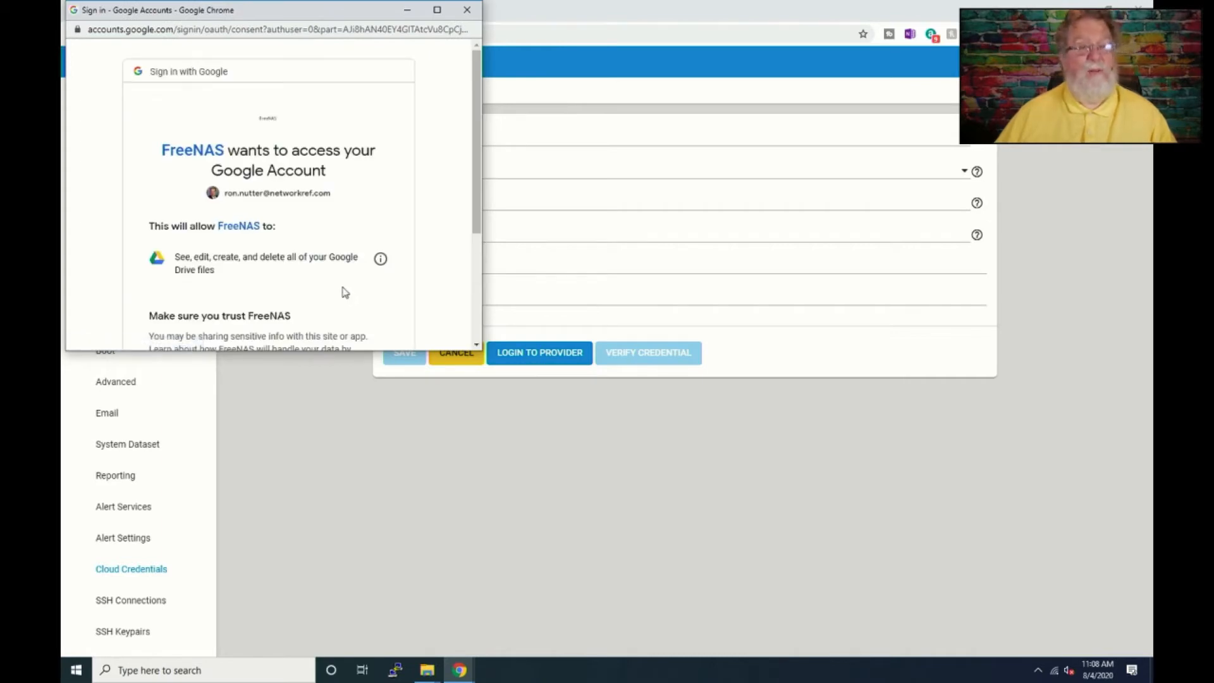
scroll(318, 254, down, 2)
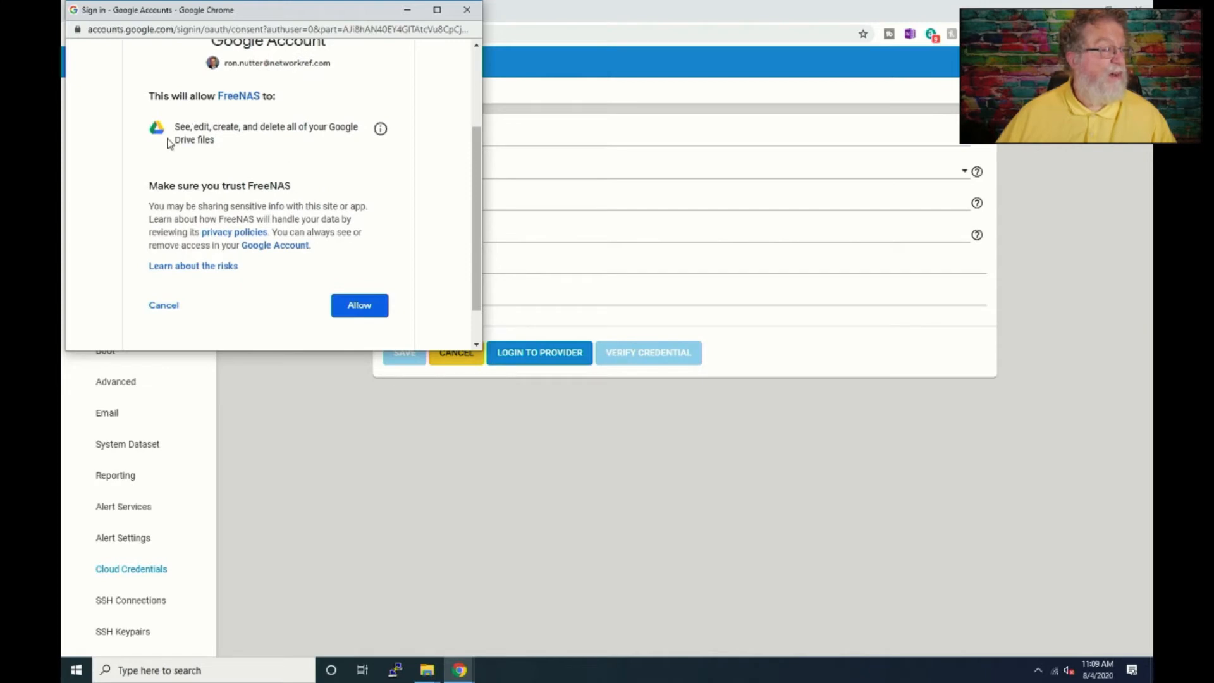
click(356, 306)
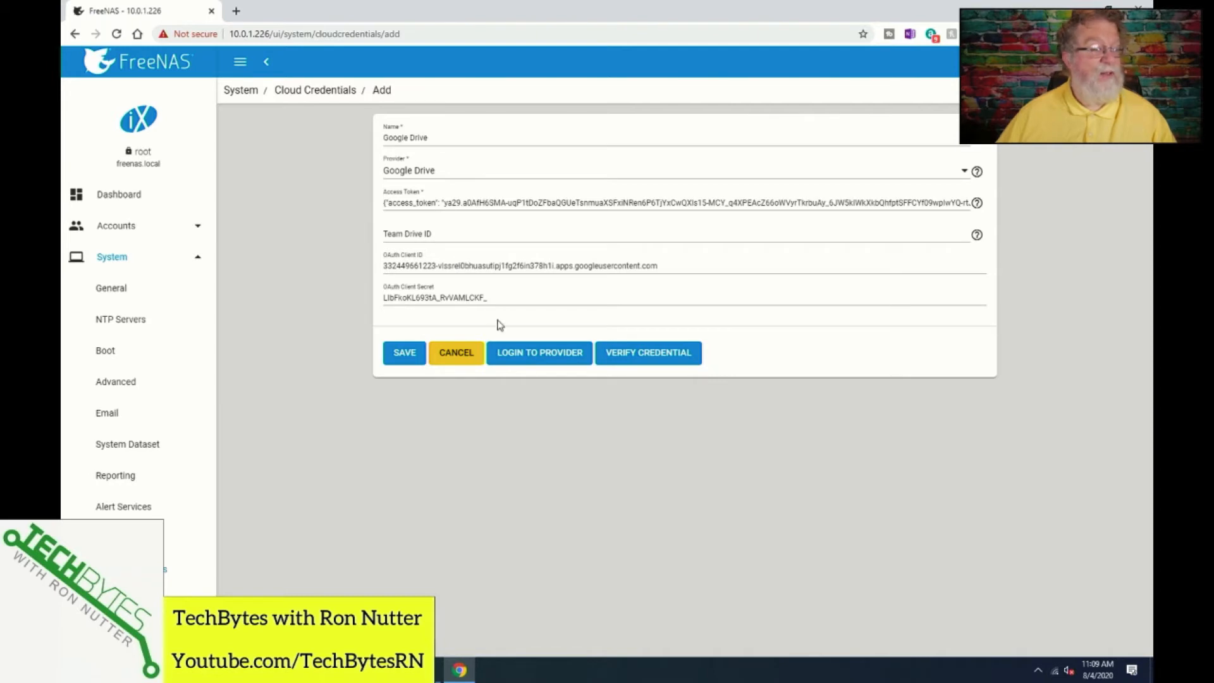
click(415, 356)
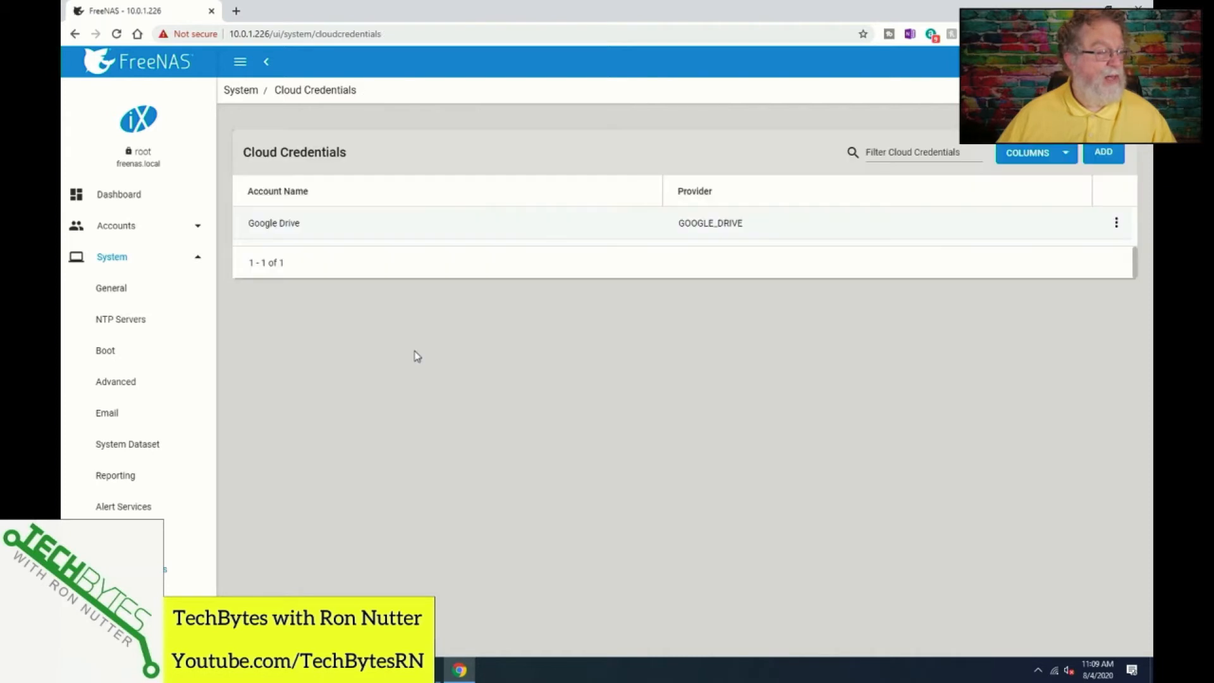
Open the saved Google Drive credential for editing and verify that it is valid
click(1115, 225)
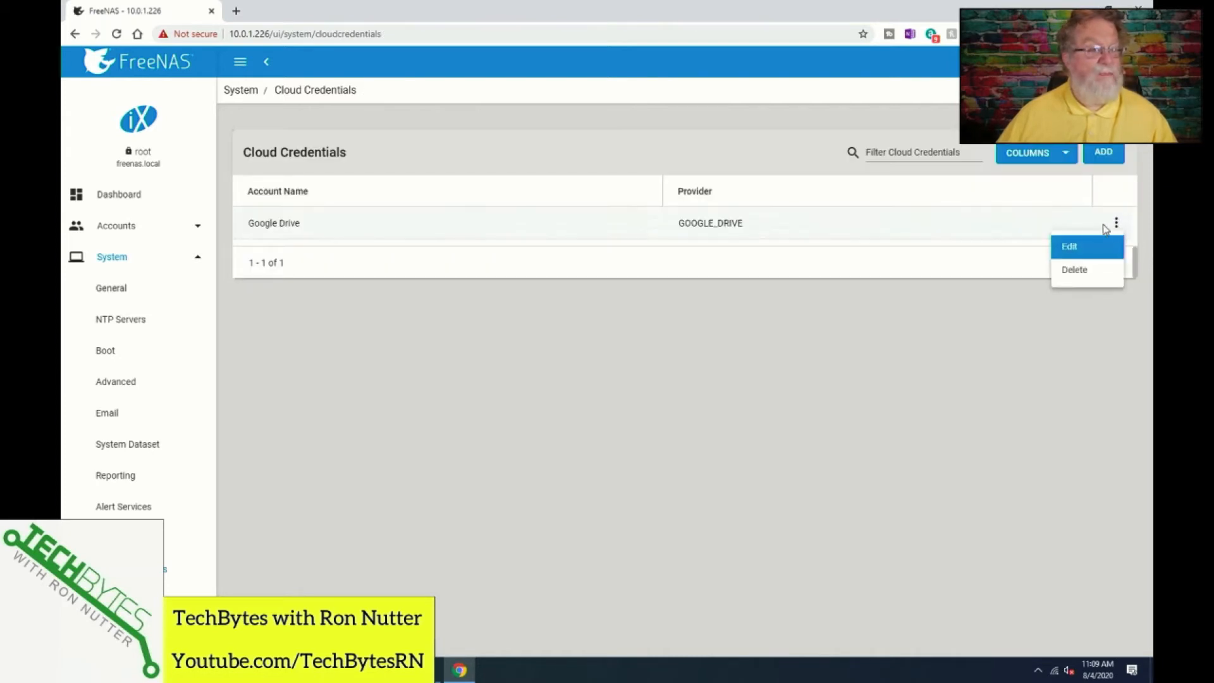
click(1084, 248)
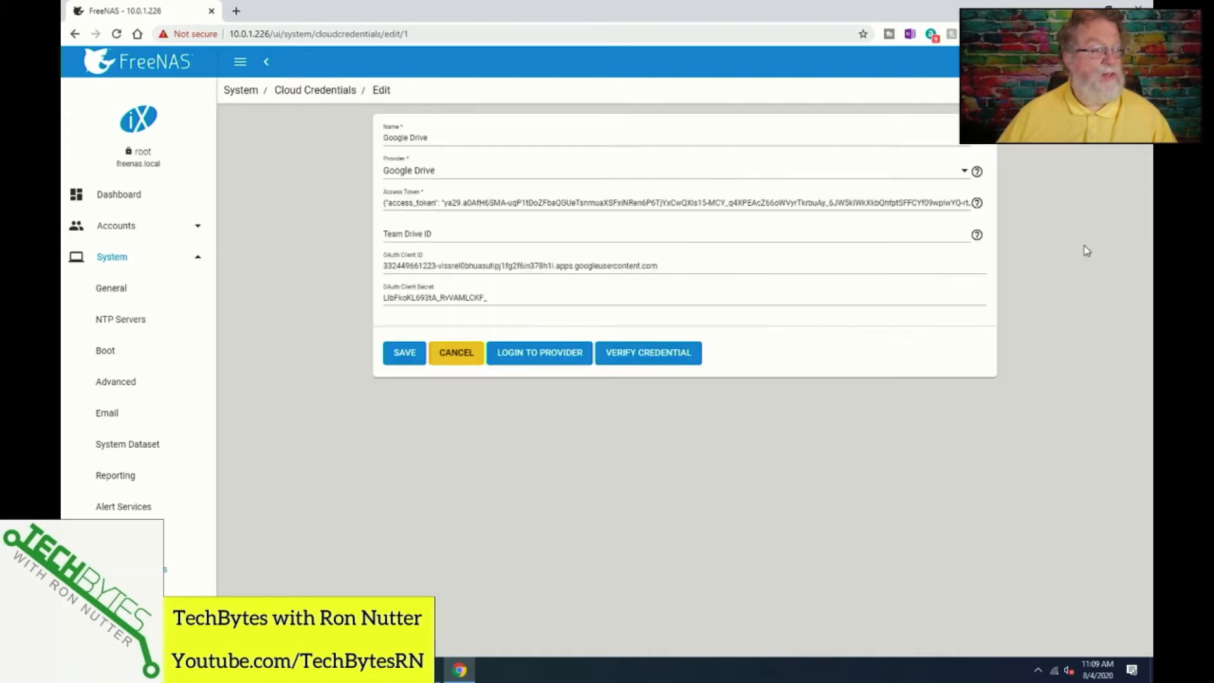
click(671, 352)
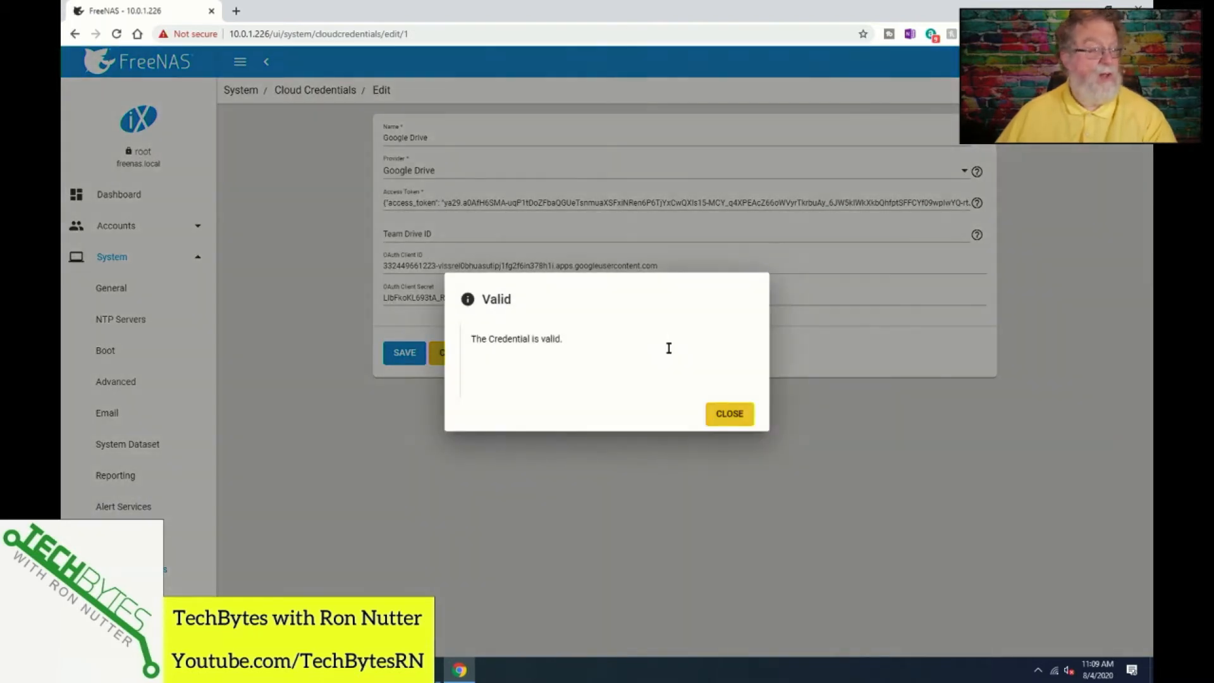
click(737, 416)
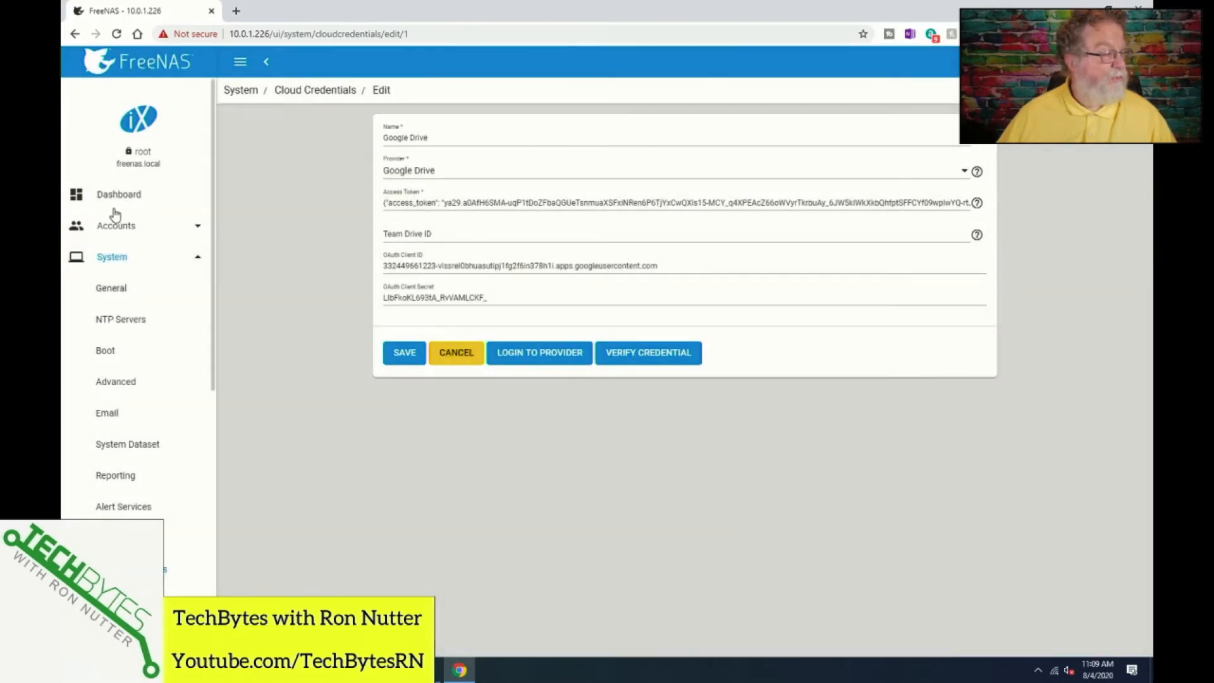
Start a new cloud sync task with the description Google Drive and keep its direction as PULL
click(197, 258)
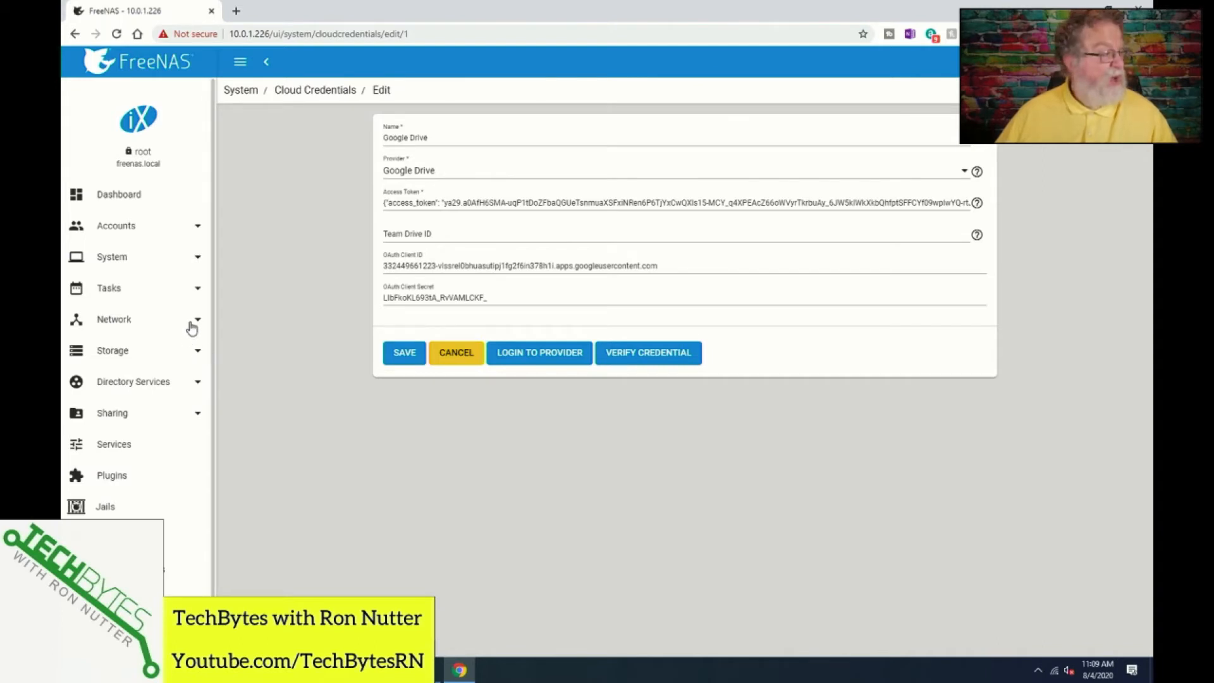
click(197, 292)
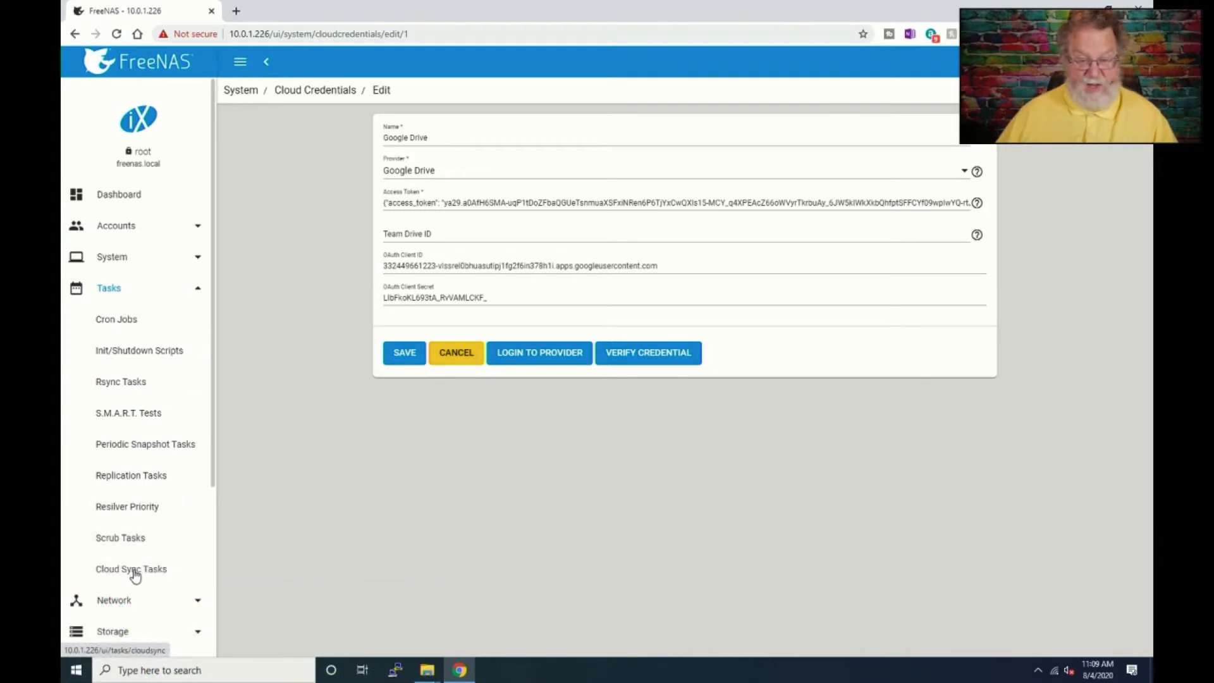
click(134, 572)
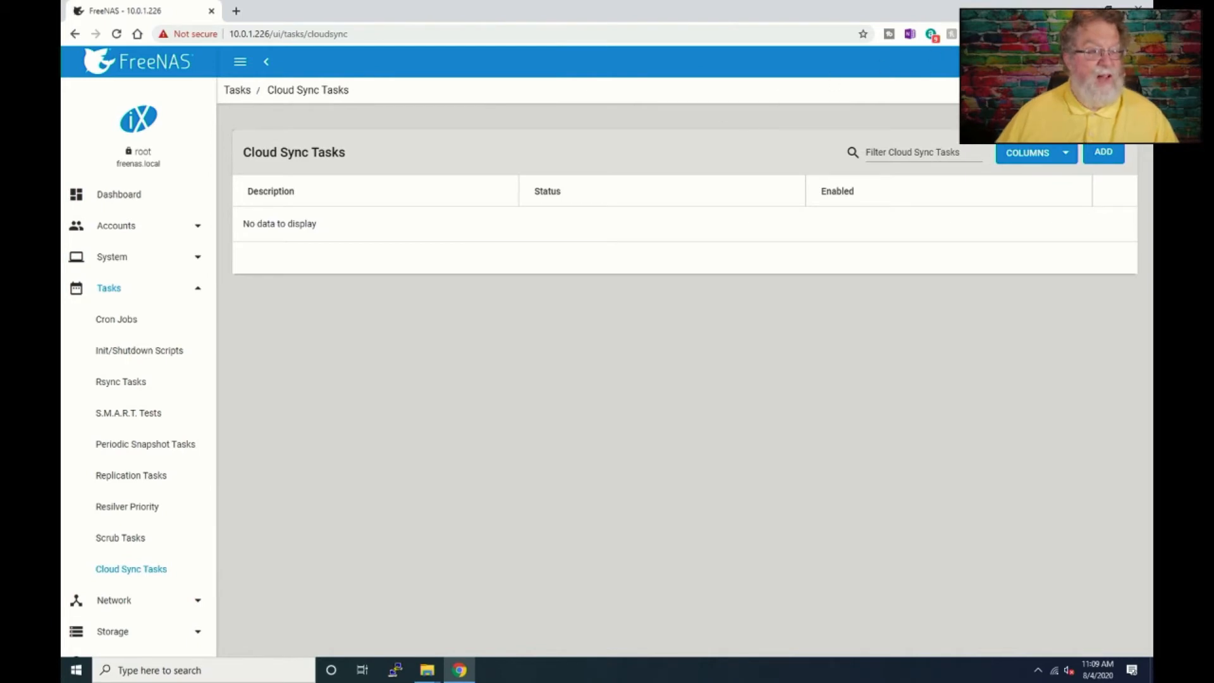
click(1104, 153)
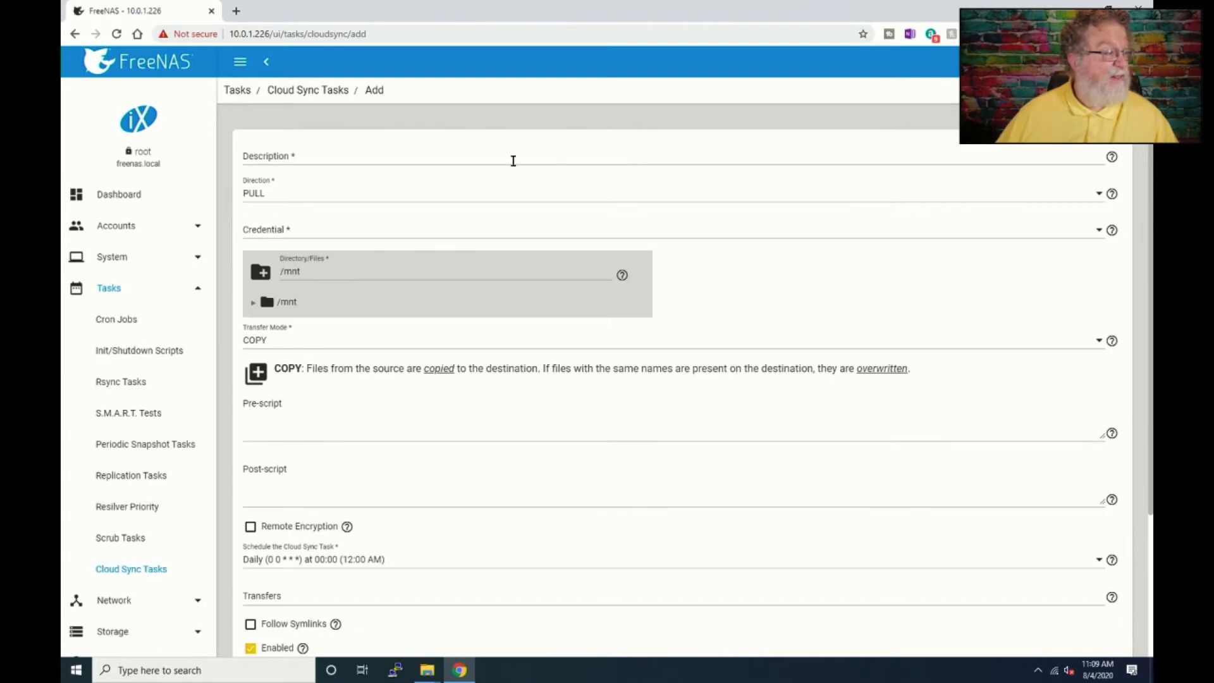
click(510, 164)
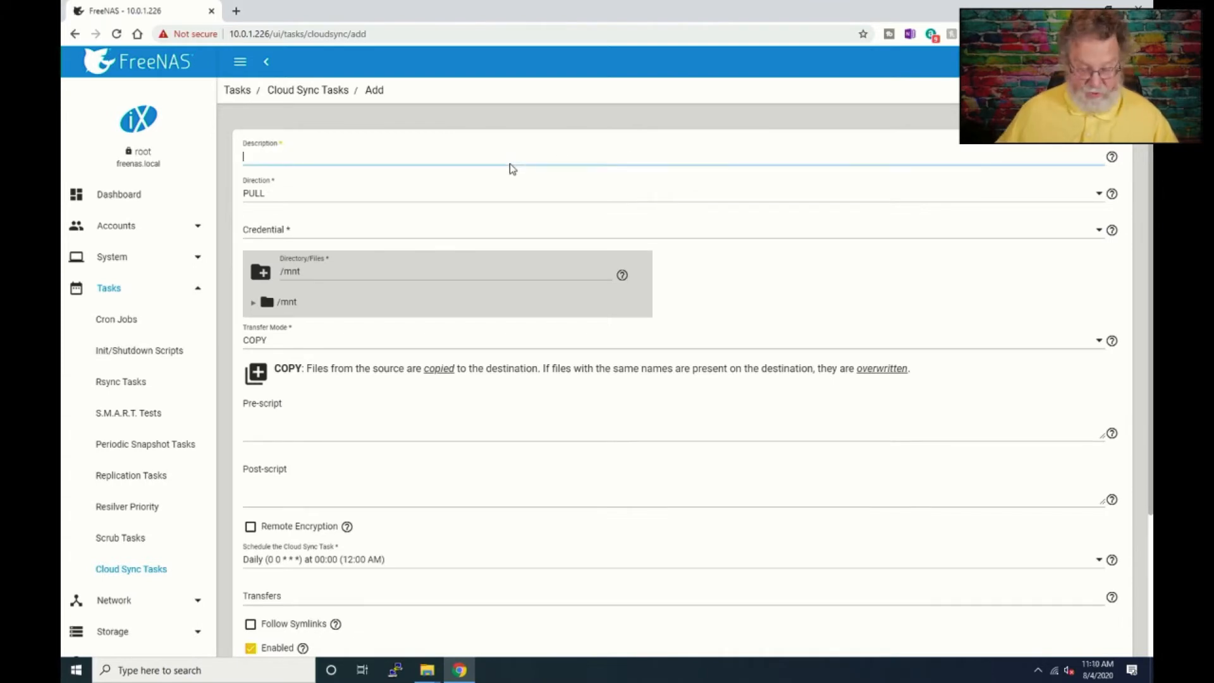
text(Googl)
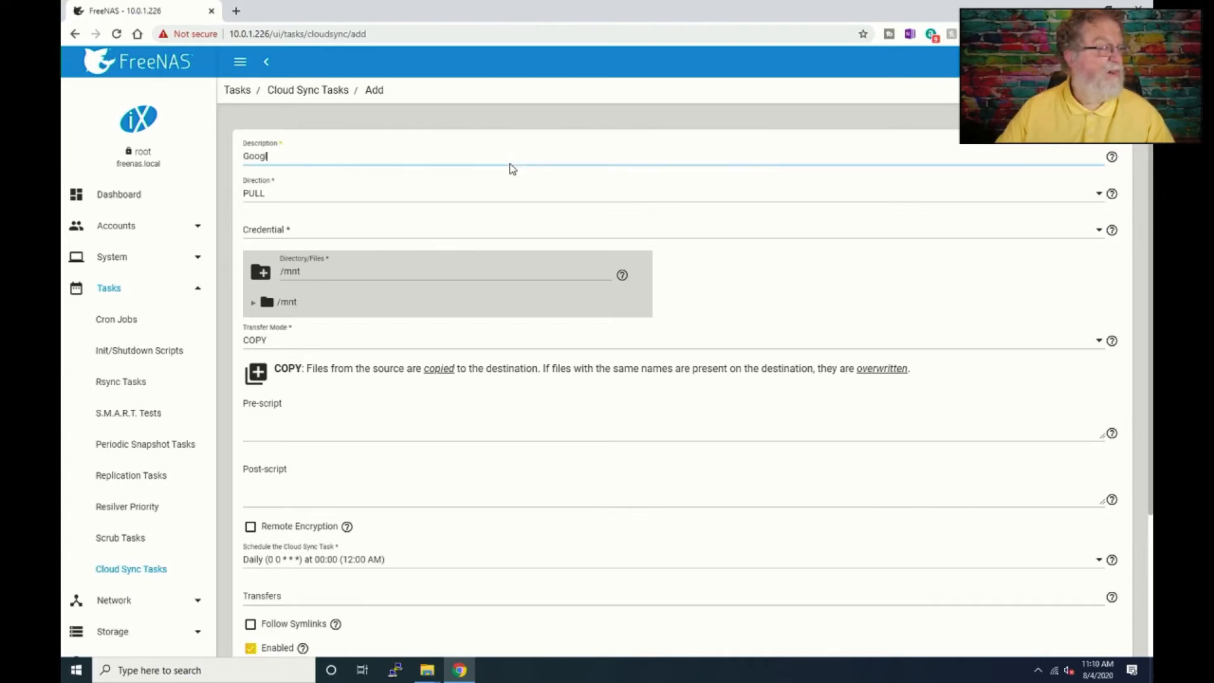
text(e Drive)
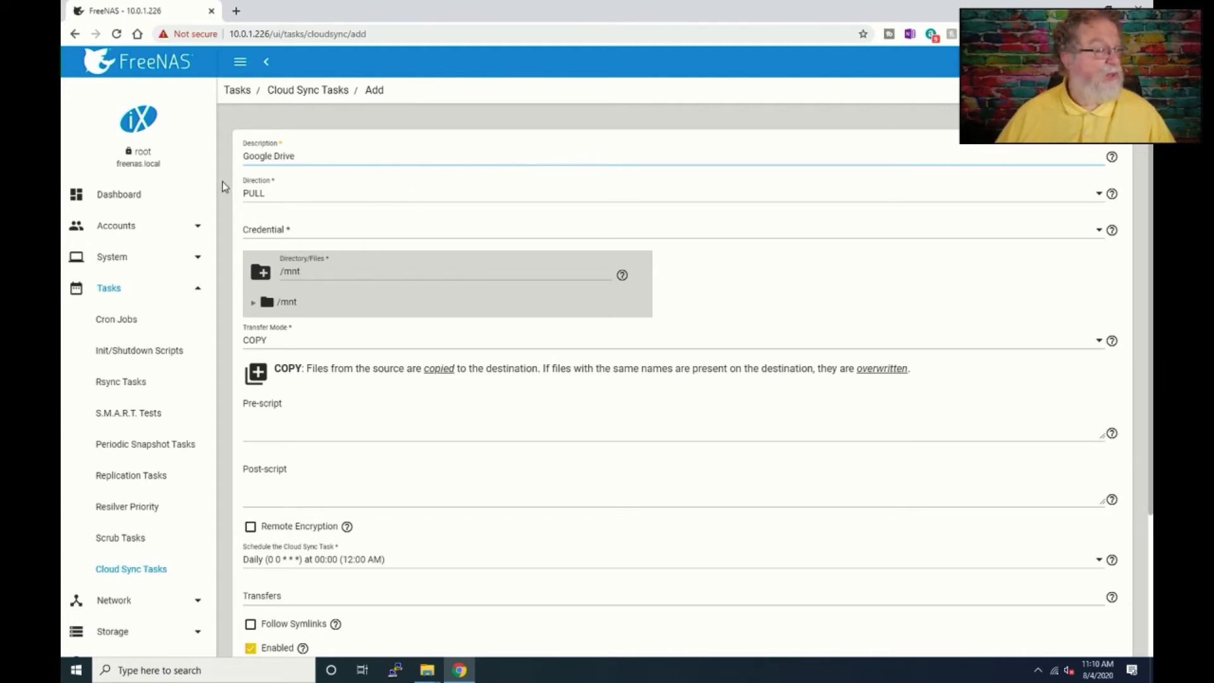
click(271, 188)
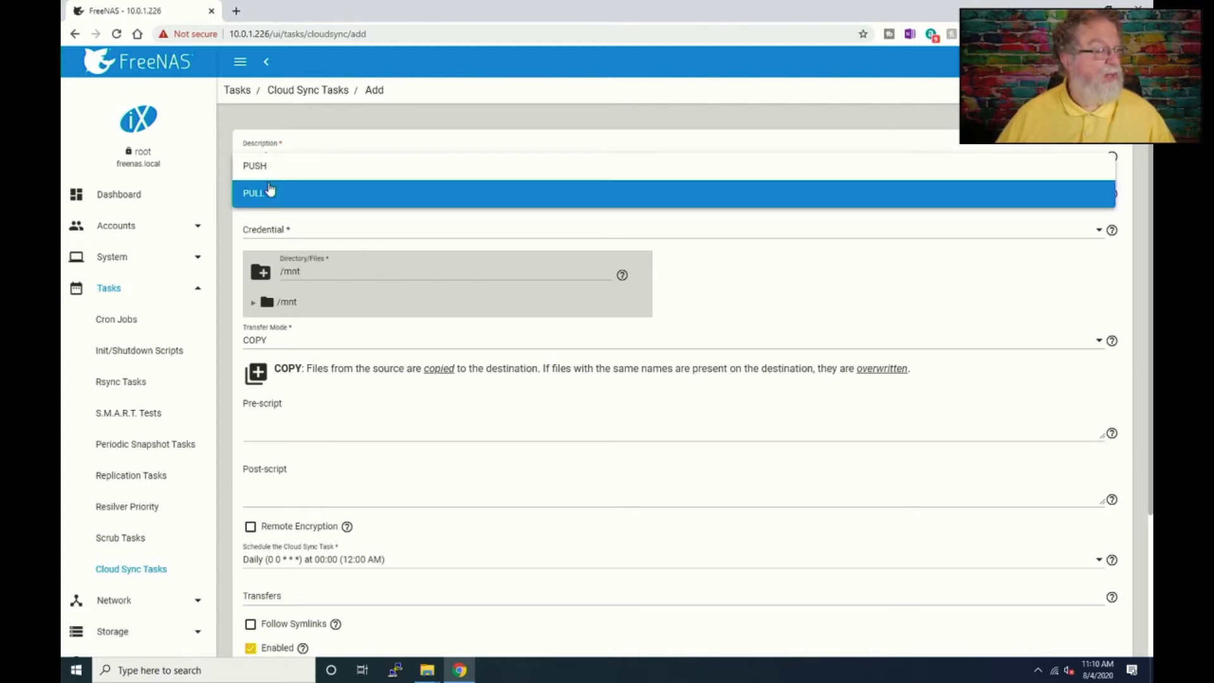
click(271, 190)
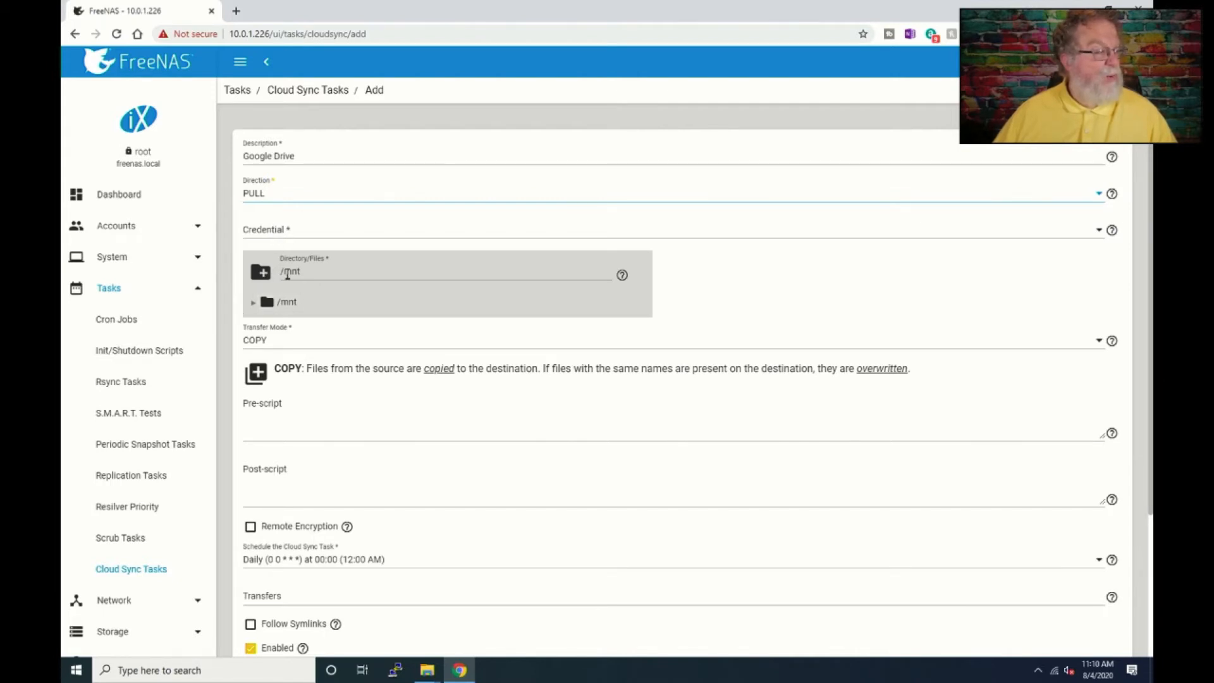
Set the cloud sync task's local directory to /mnt/Main/Cloud Storage/Google Drive
click(252, 305)
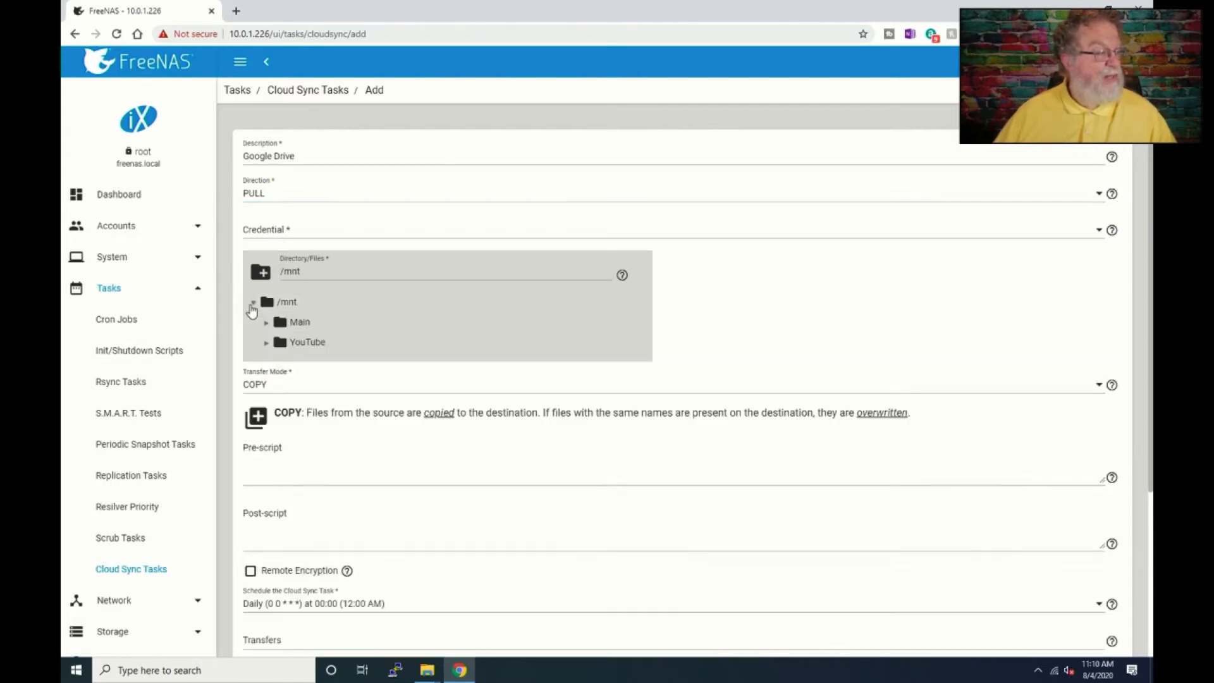
click(268, 324)
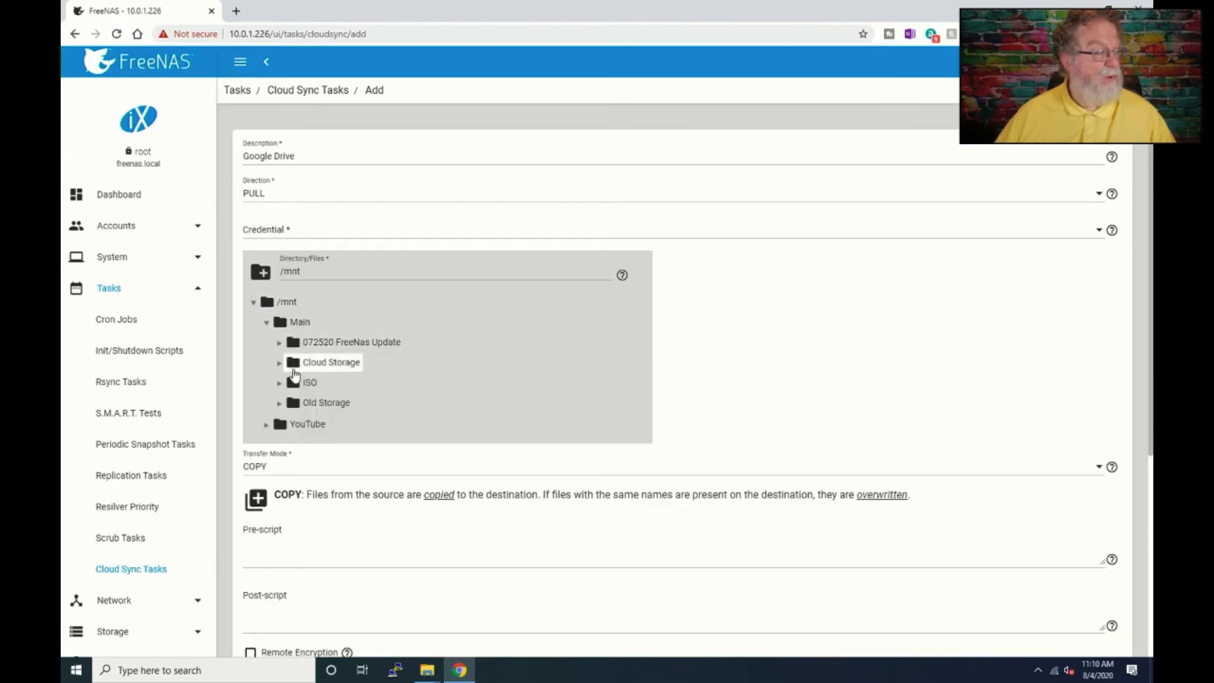
click(281, 365)
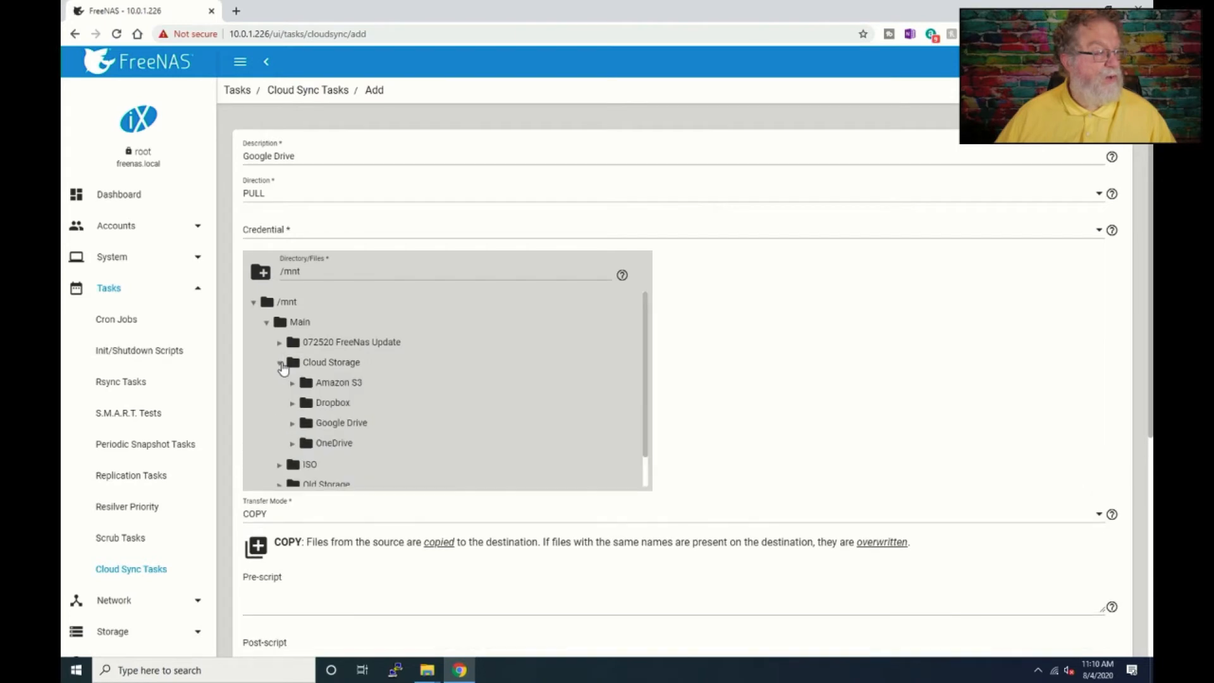
click(307, 428)
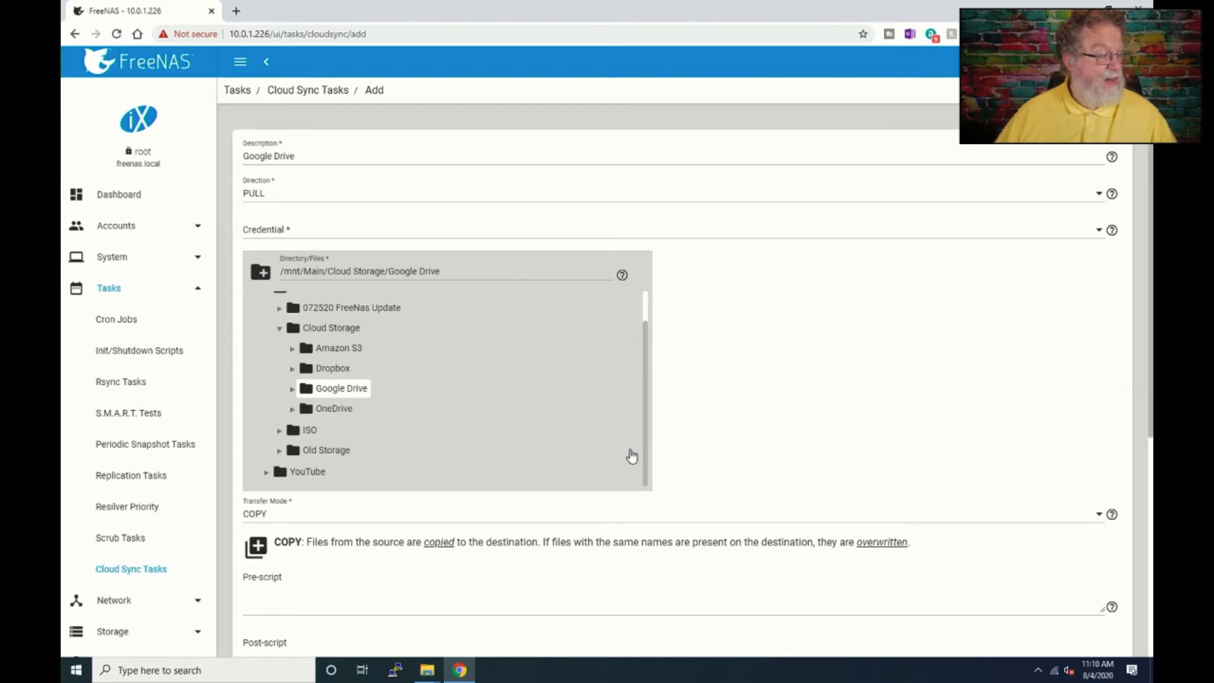
Try the SYNC transfer mode for the task and set the mode back to COPY
click(1100, 516)
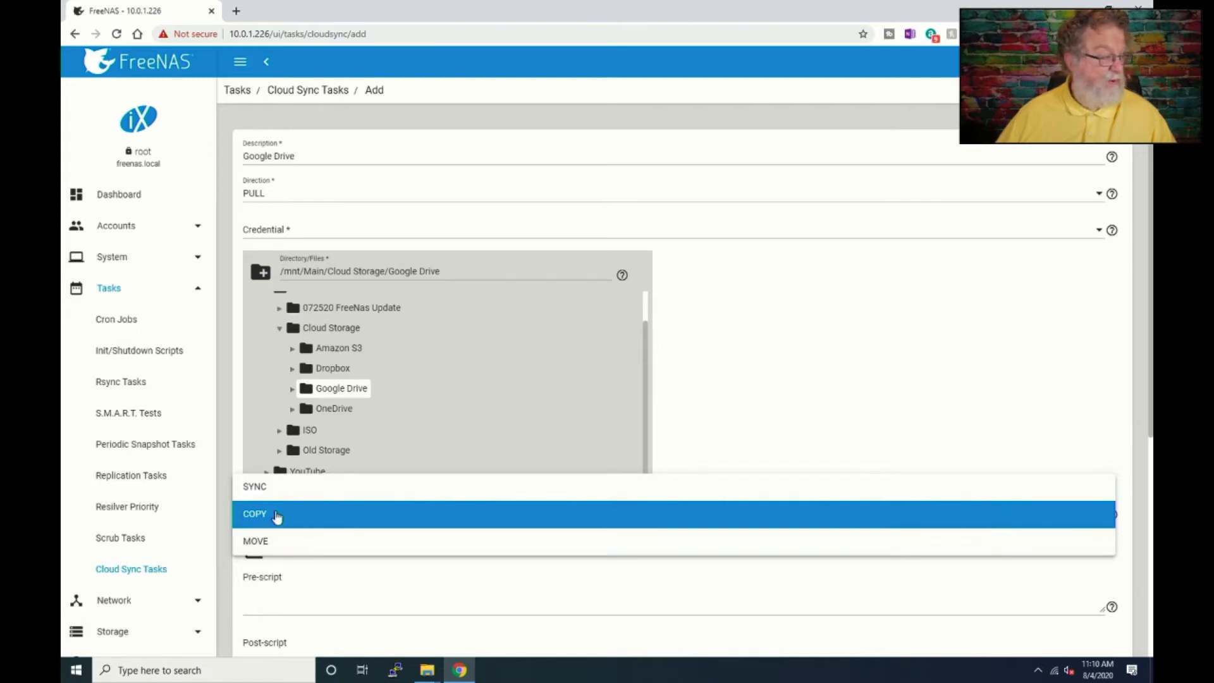
click(265, 489)
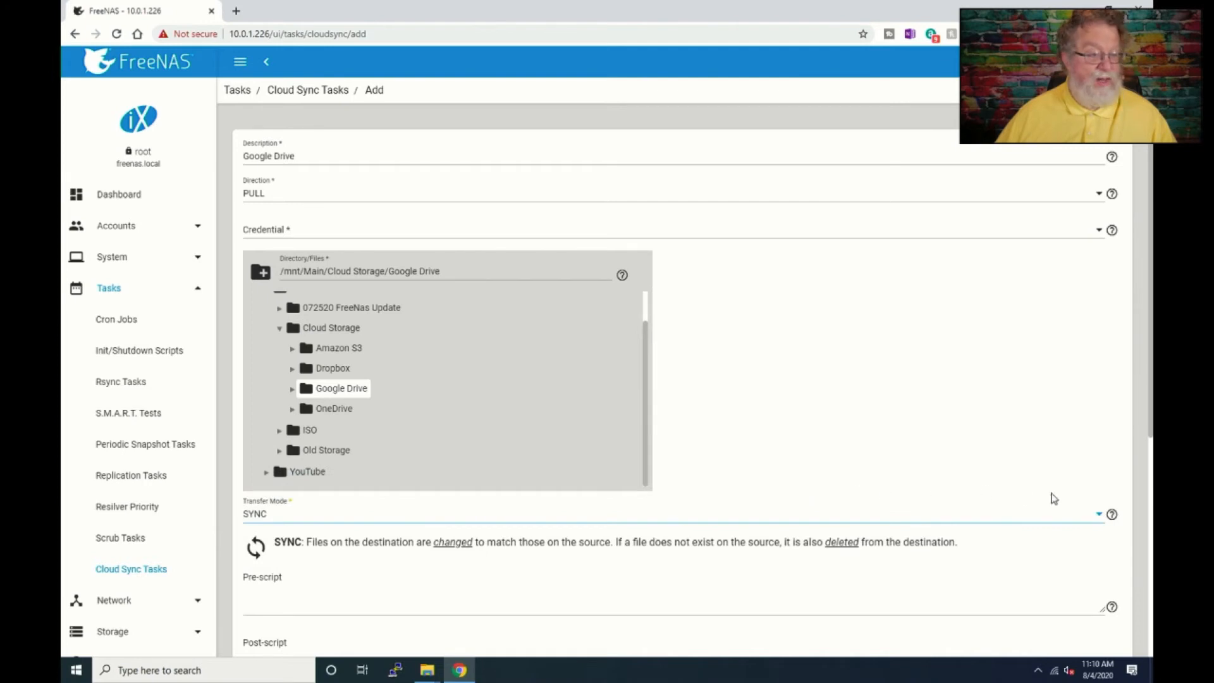
click(1098, 517)
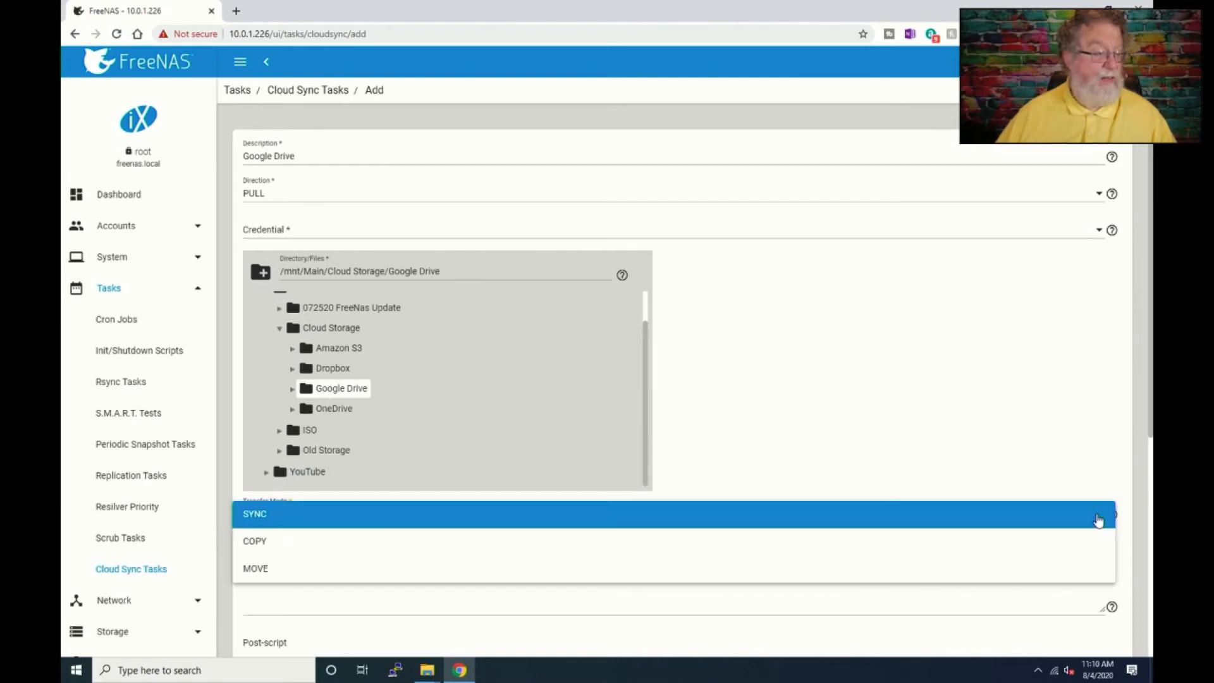
click(1079, 540)
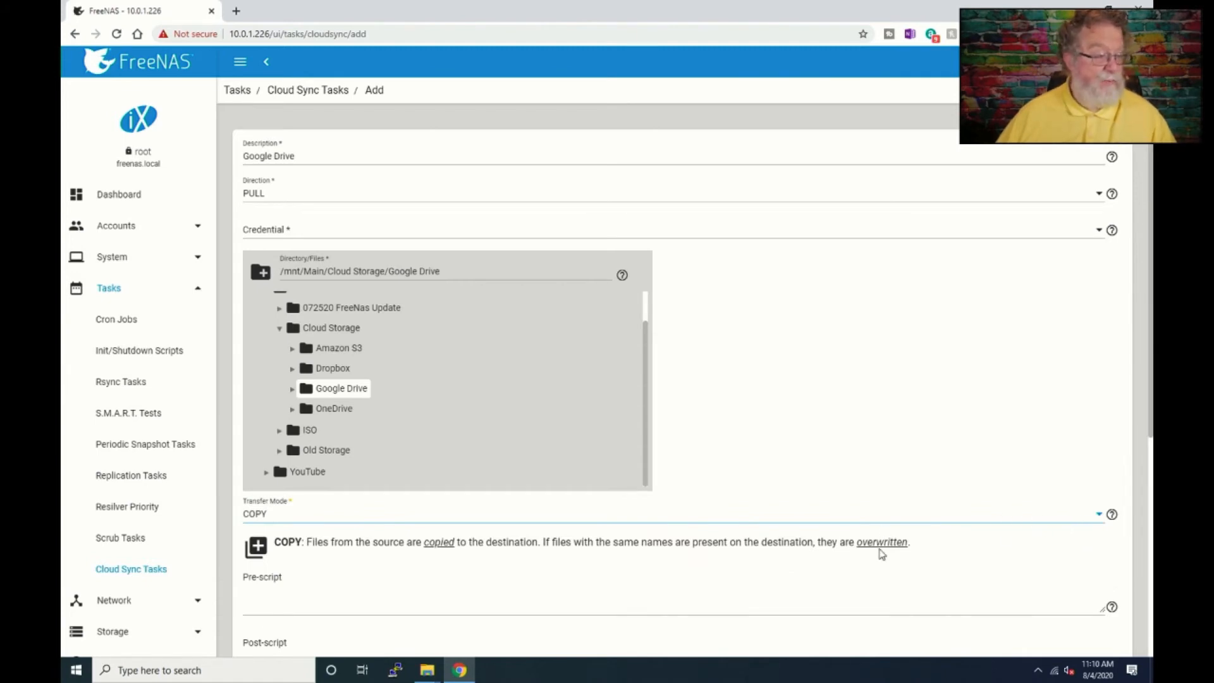
Review the schedule options for the cloud sync task and keep it on Daily at 00:00 (12:00 AM)
scroll(882, 554, down, 4)
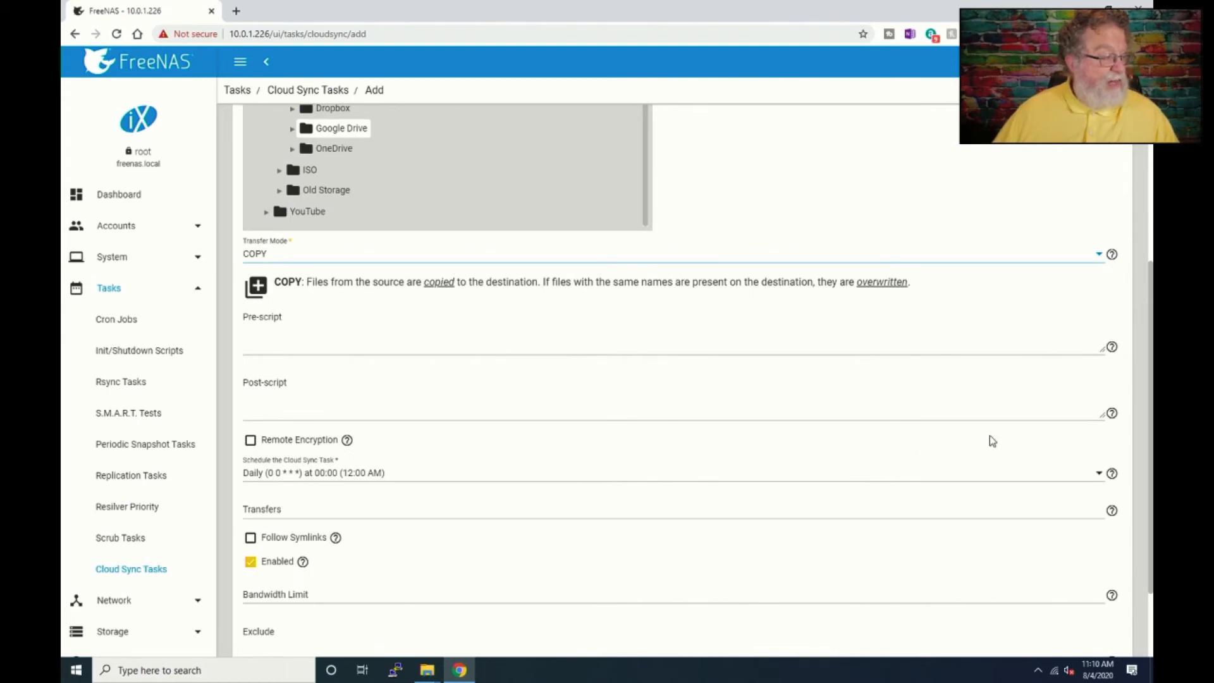
click(1098, 477)
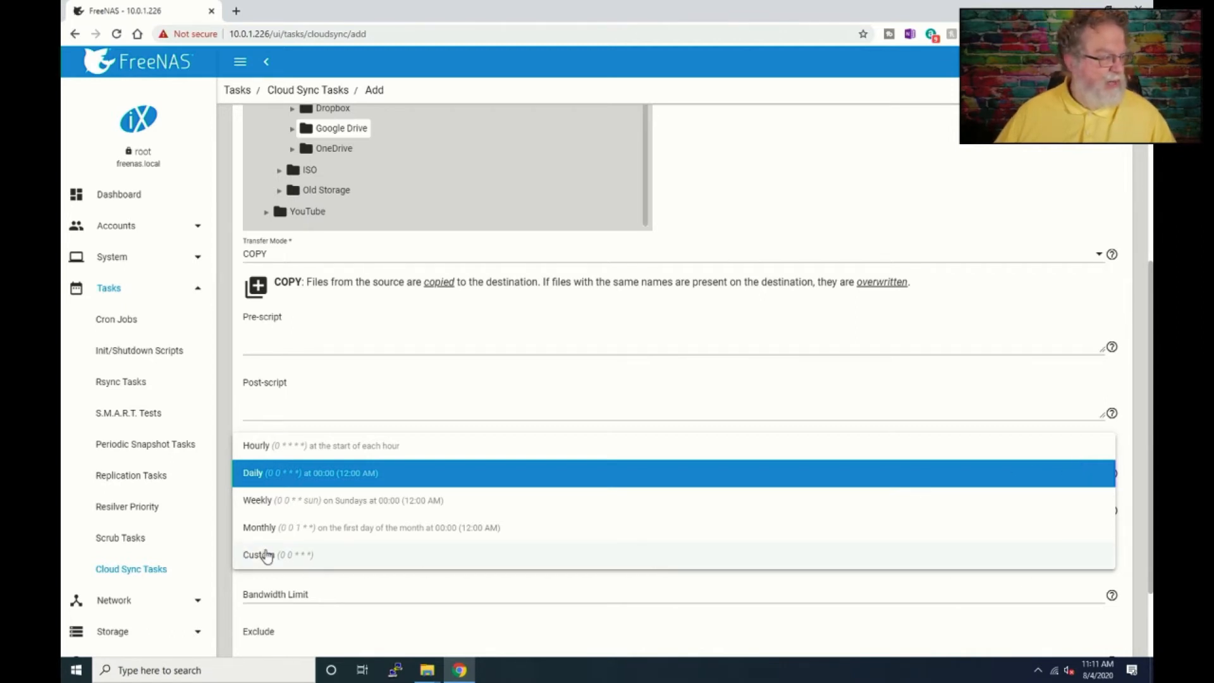
click(302, 476)
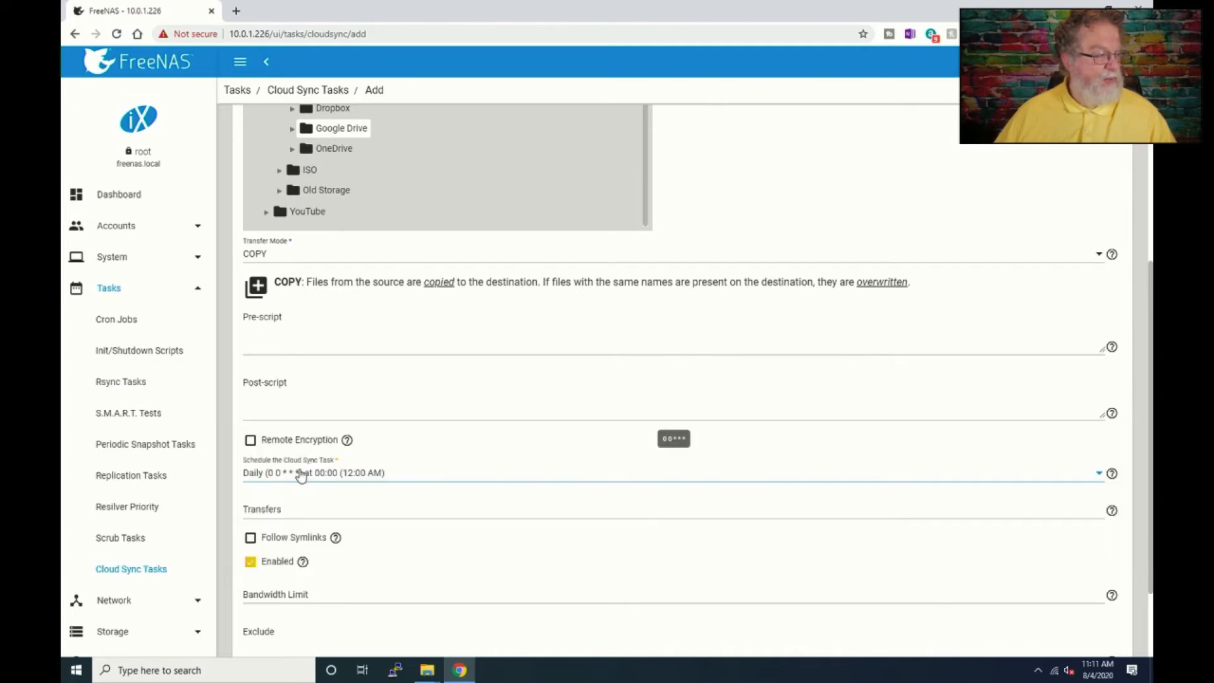
click(302, 476)
click(492, 475)
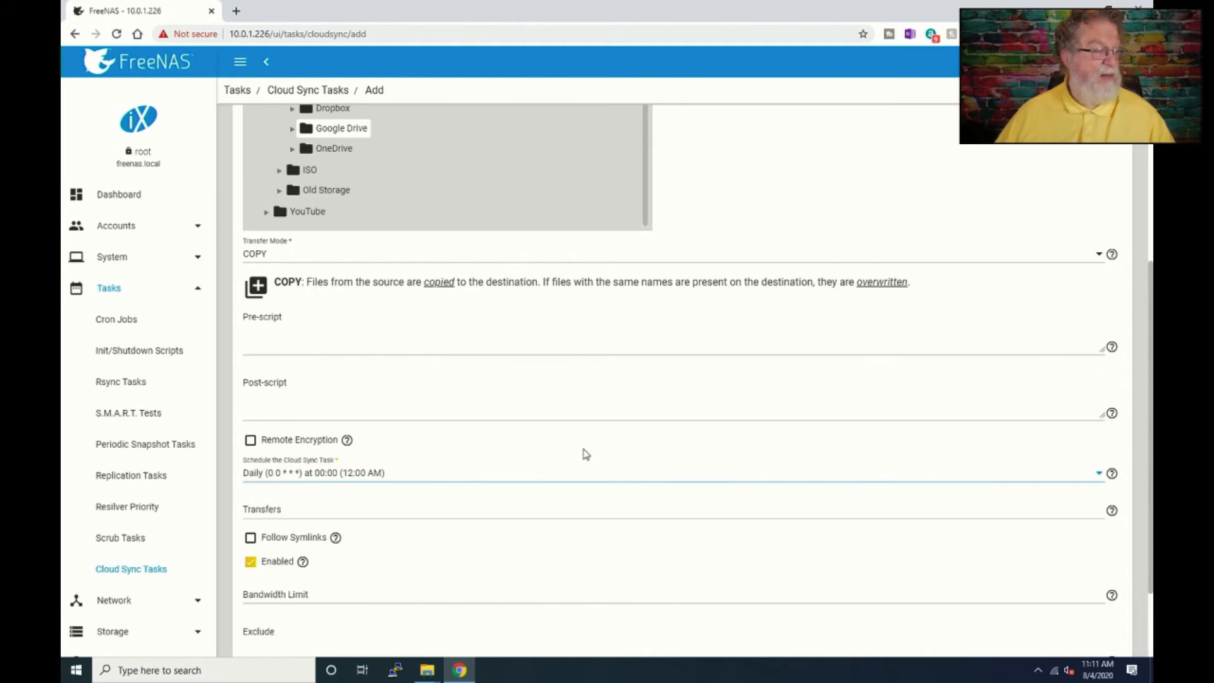
click(1099, 474)
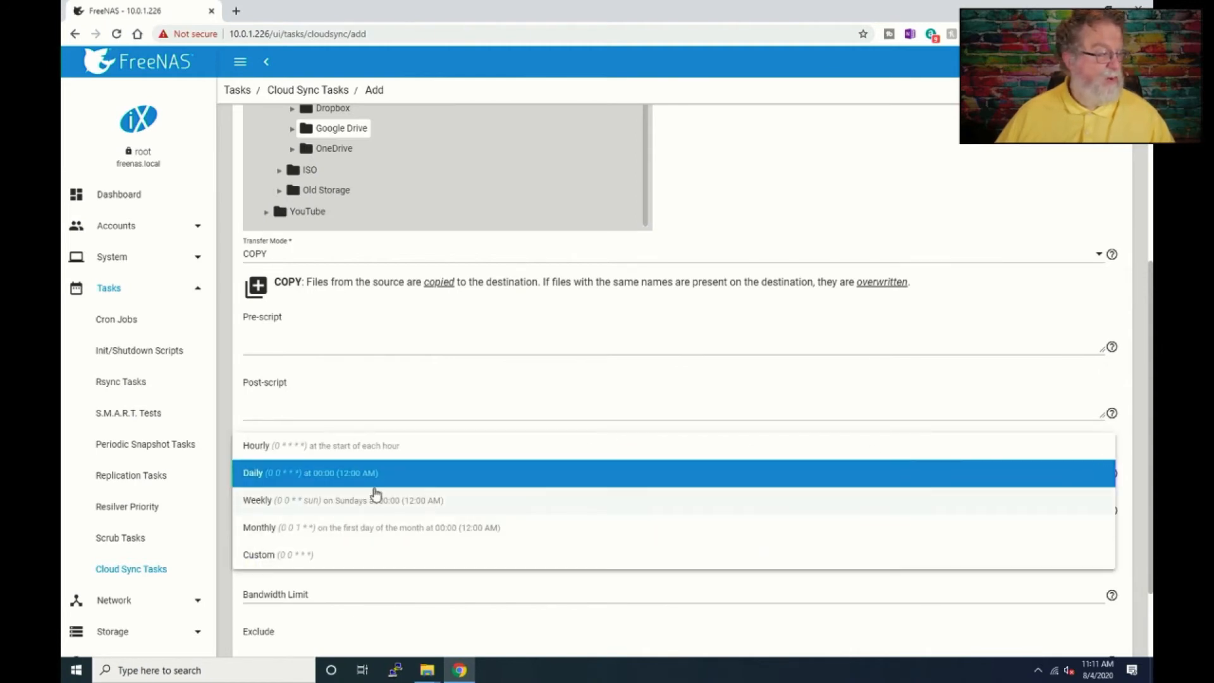
click(502, 414)
Assign the Google Drive (GOOGLE_DRIVE) credential to the cloud sync task and save the task
scroll(522, 528, down, 2)
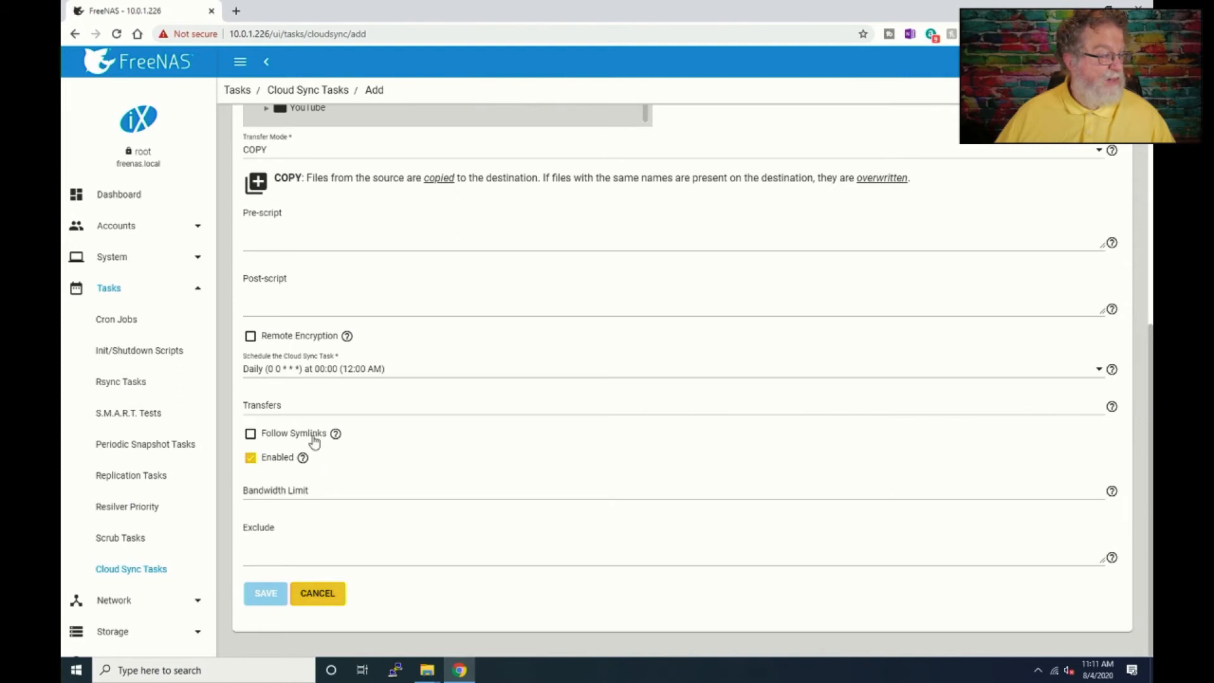
scroll(304, 290, up, 5)
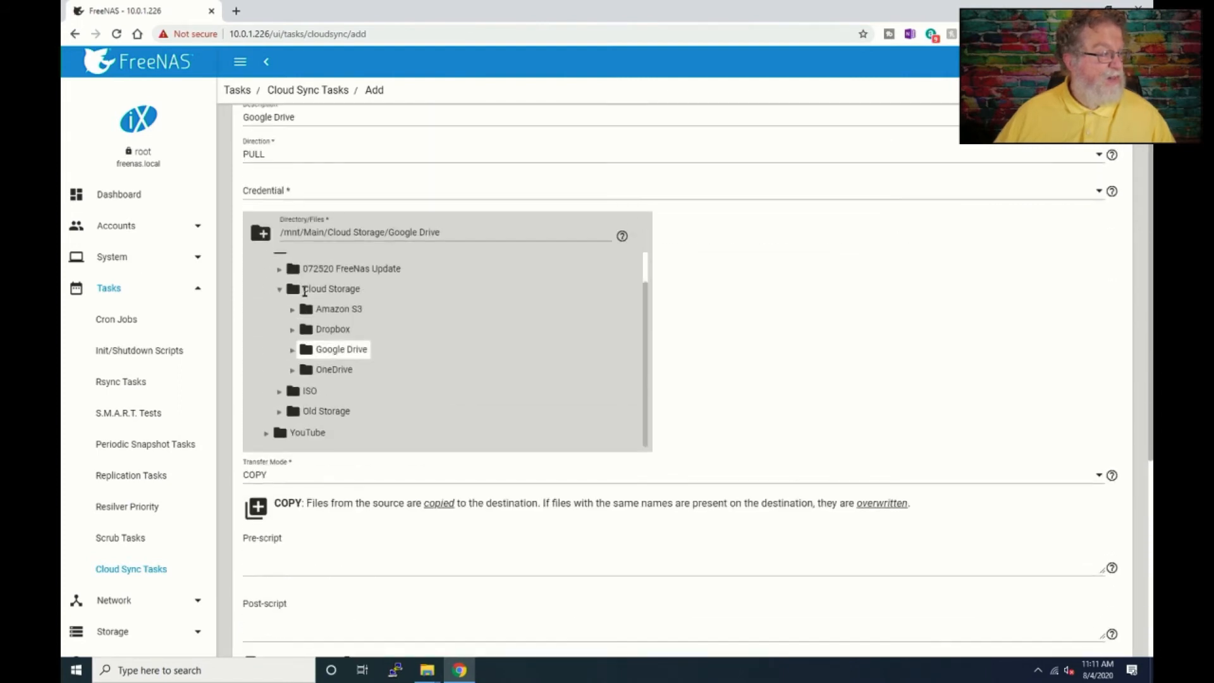
scroll(304, 291, up, 1)
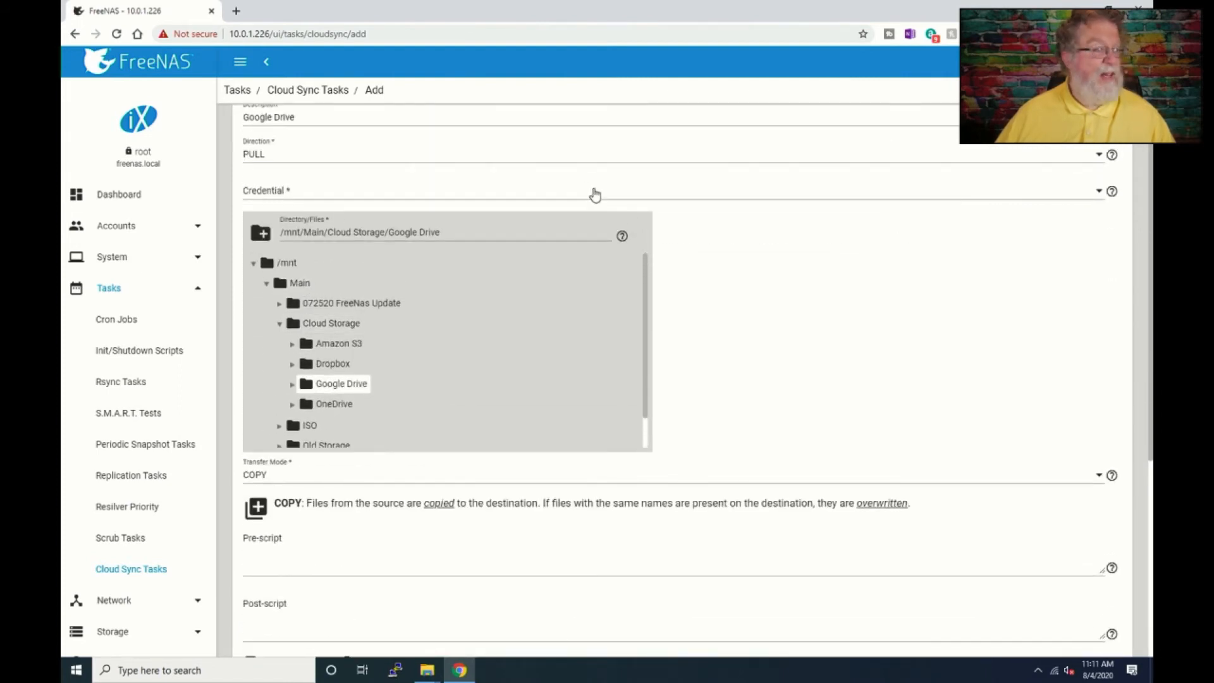
click(1099, 195)
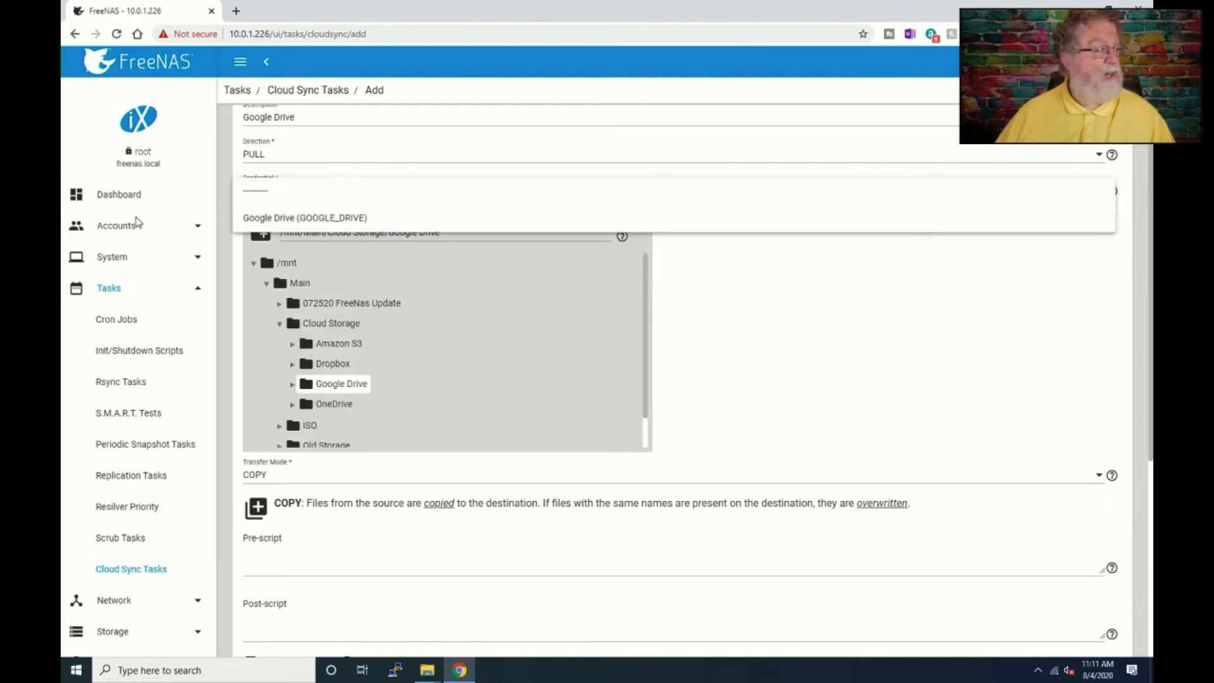
click(318, 221)
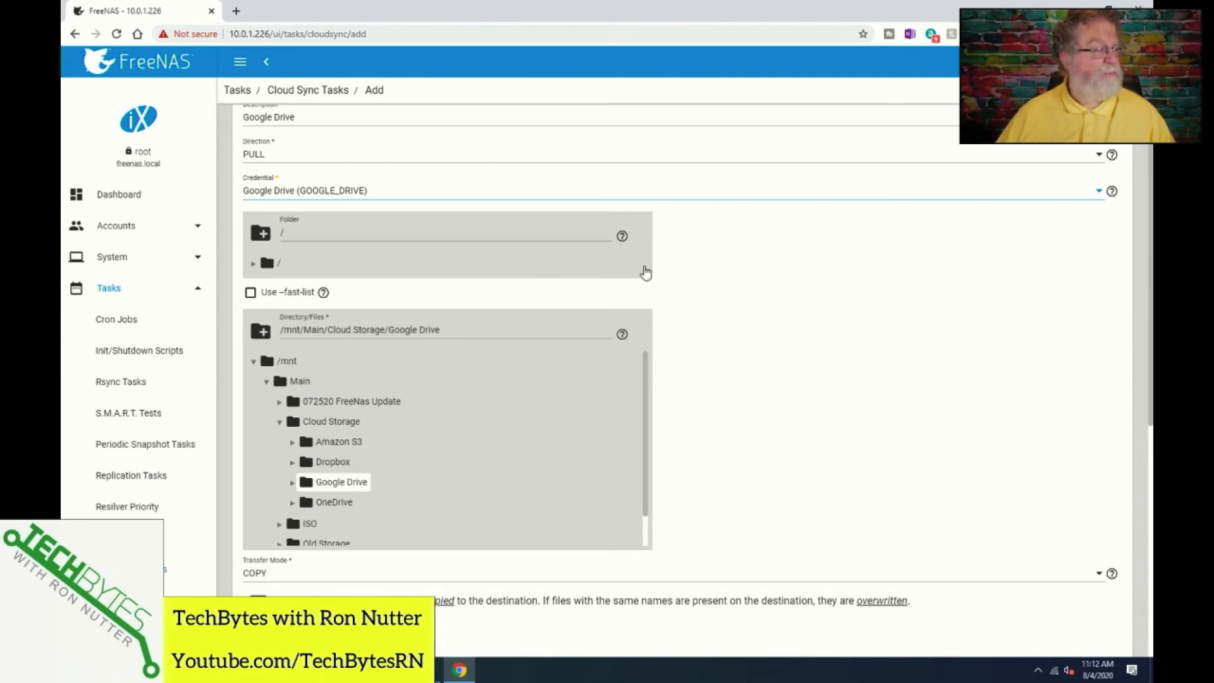
scroll(902, 313, down, 5)
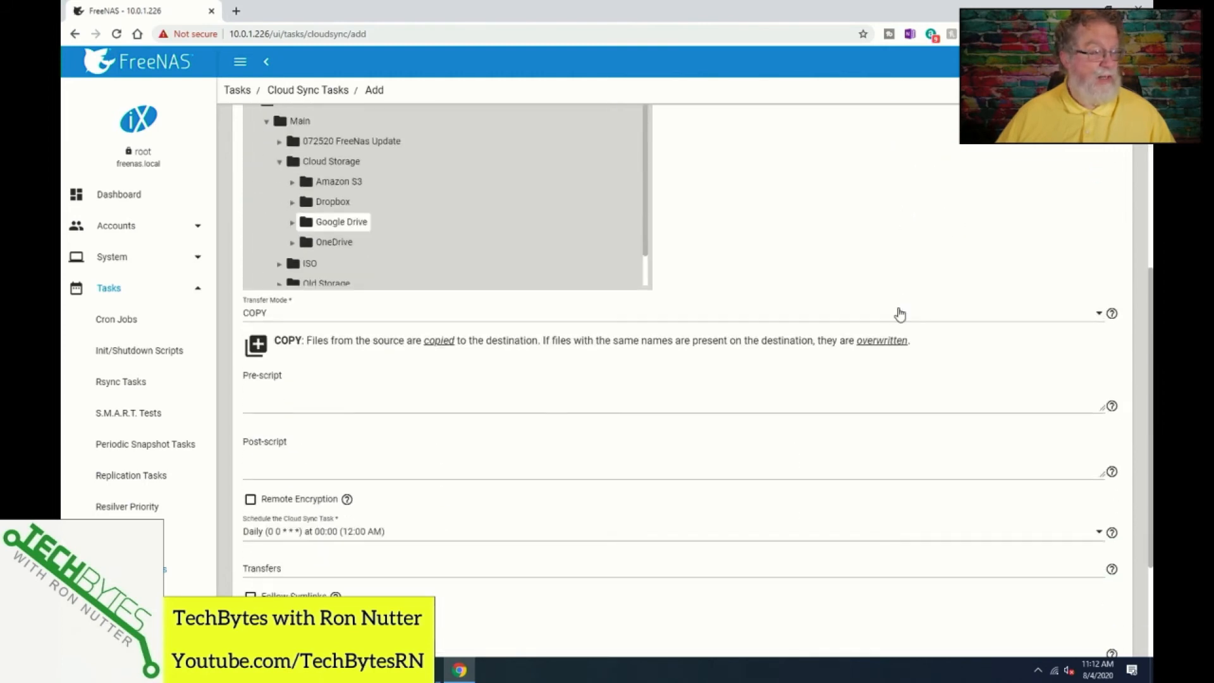
scroll(900, 308, down, 1)
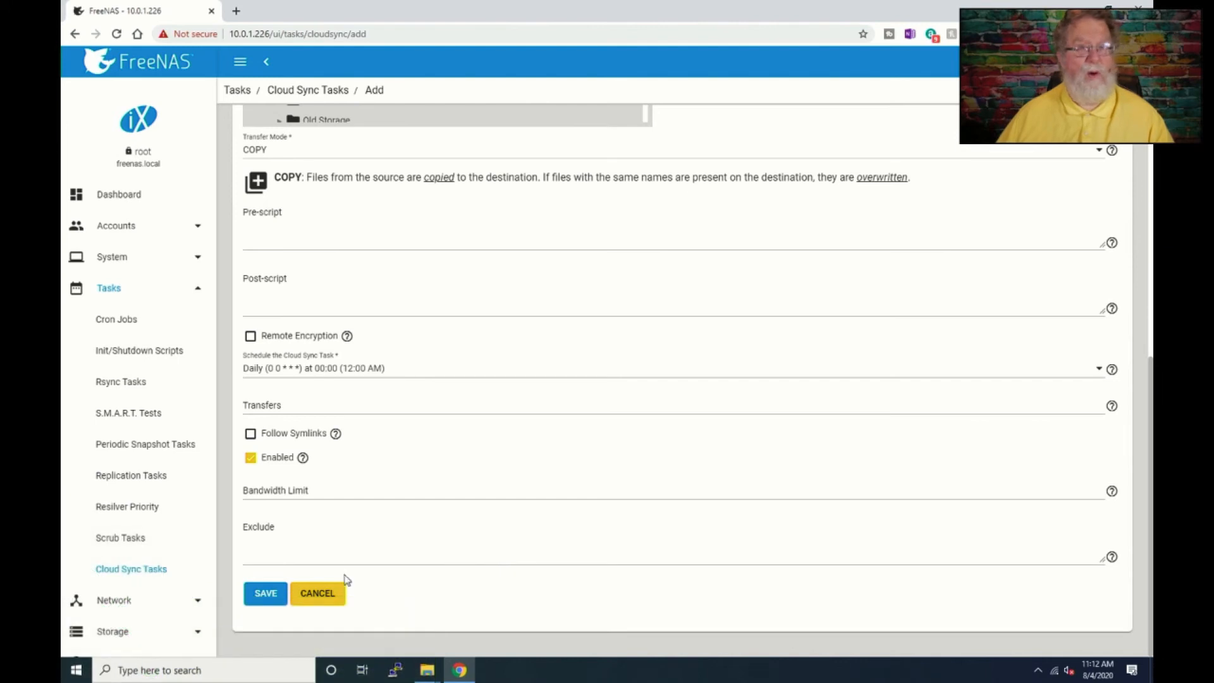
click(256, 595)
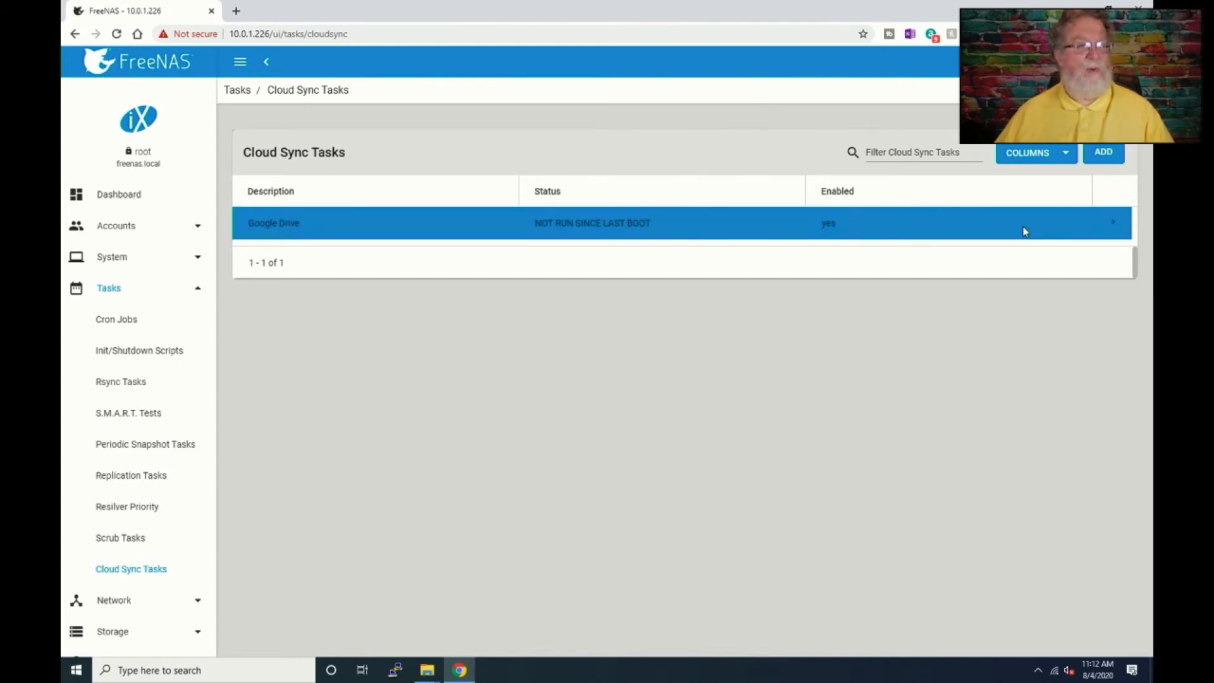
Run the Google Drive cloud sync task immediately and dismiss the start notice
click(1115, 226)
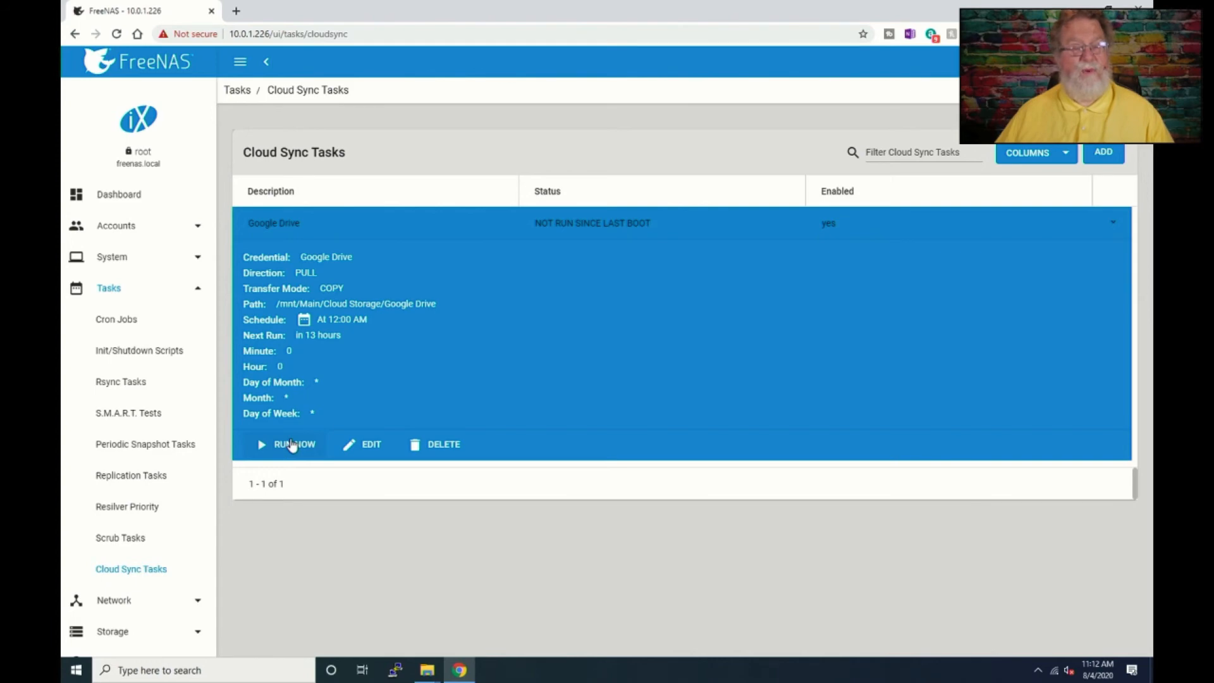
click(292, 445)
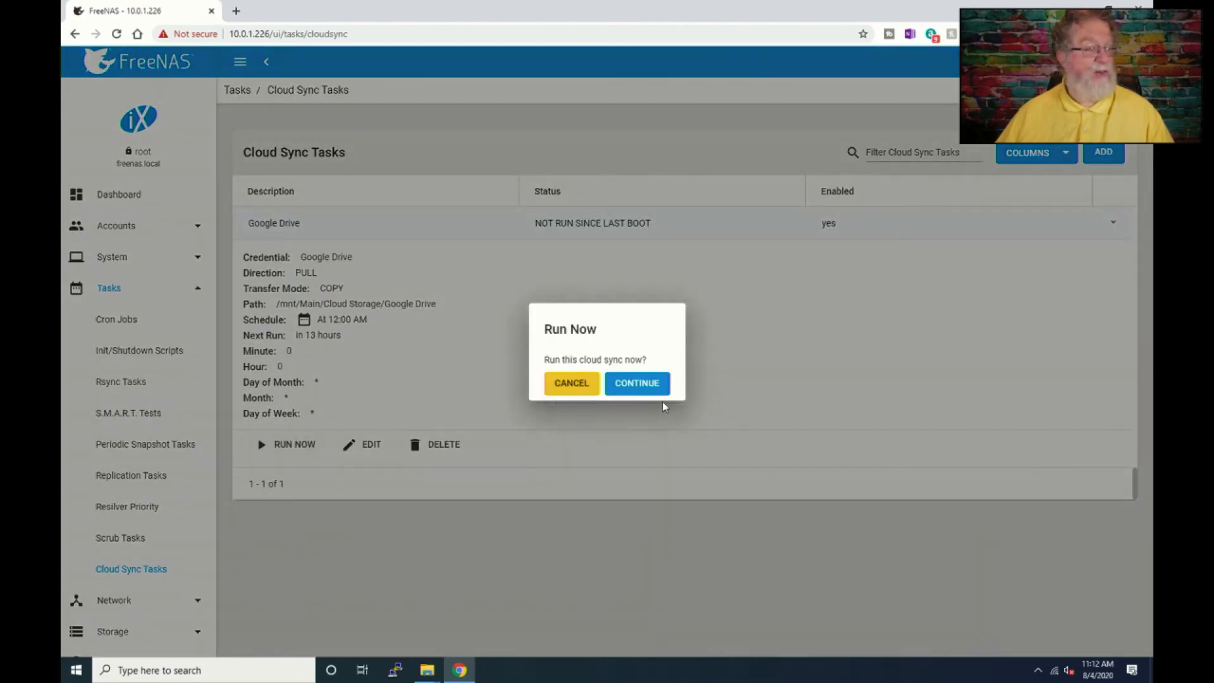
click(638, 385)
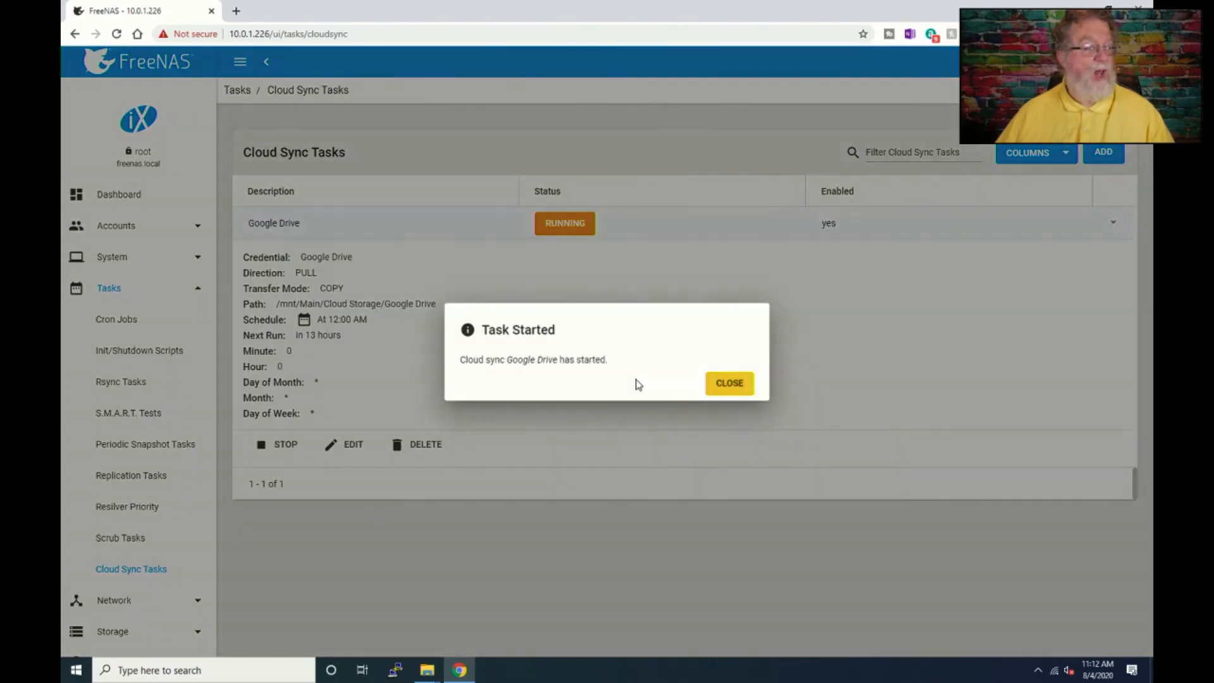
click(727, 384)
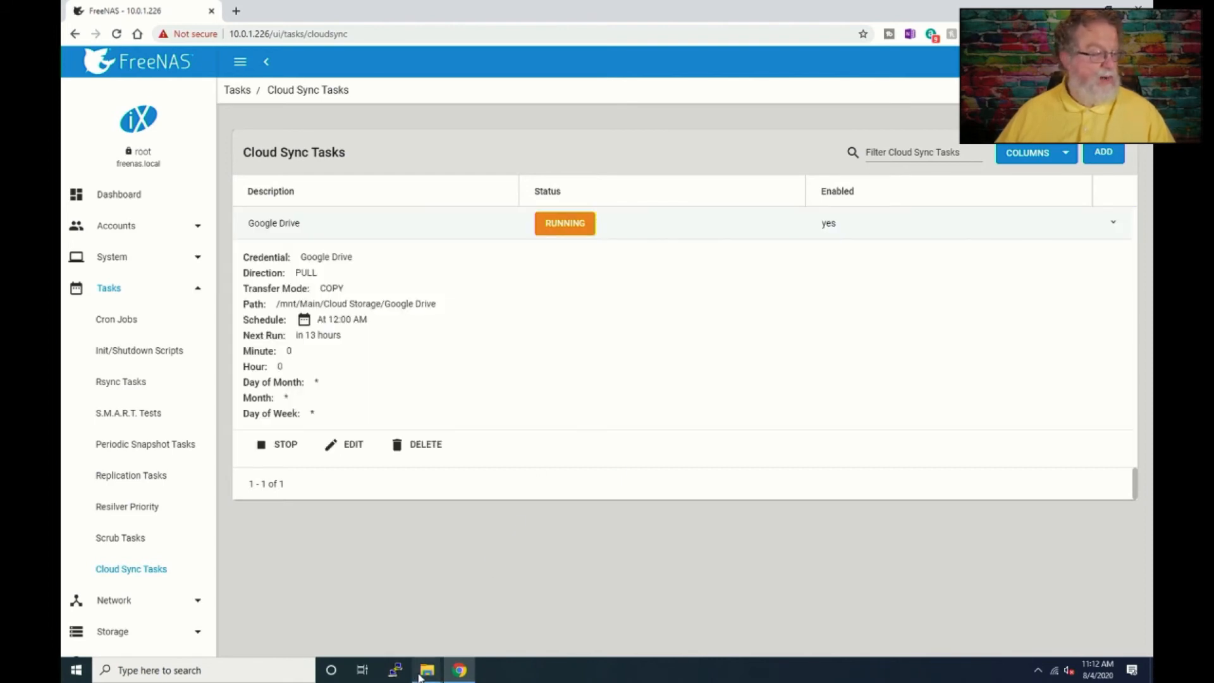
Switch to the Cloud Storage window in File Explorer, open its Google Drive folder and examine the files copied to the NAS
mouse_move(422, 677)
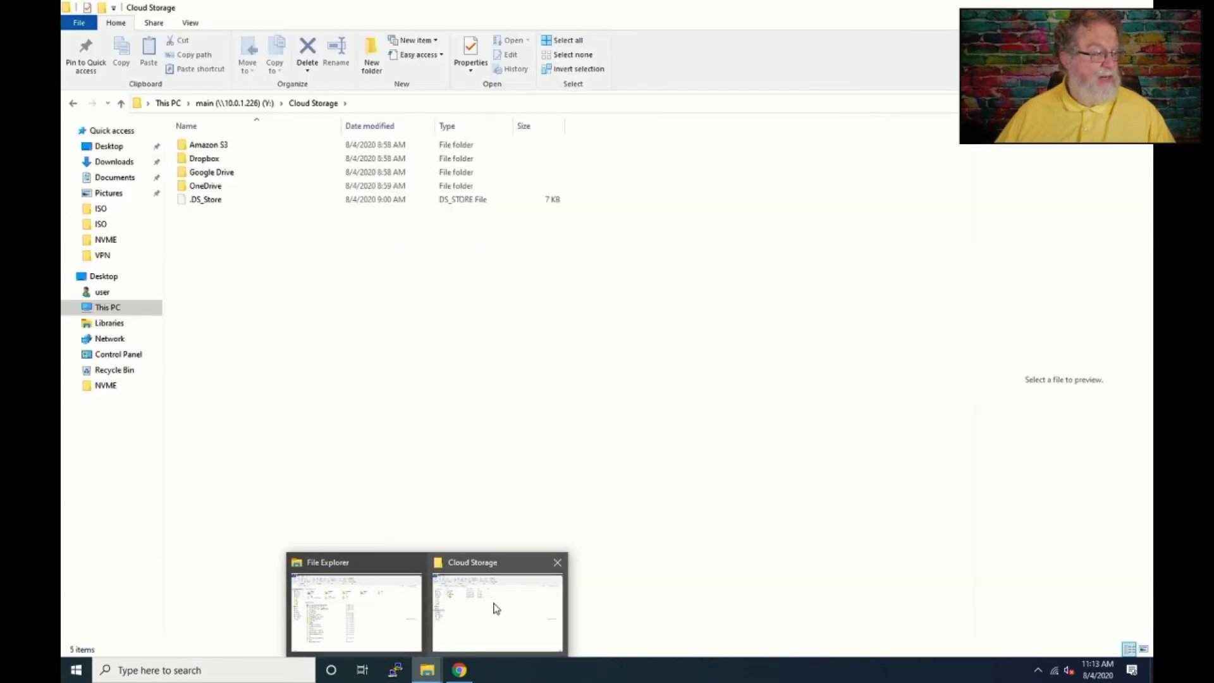
click(496, 608)
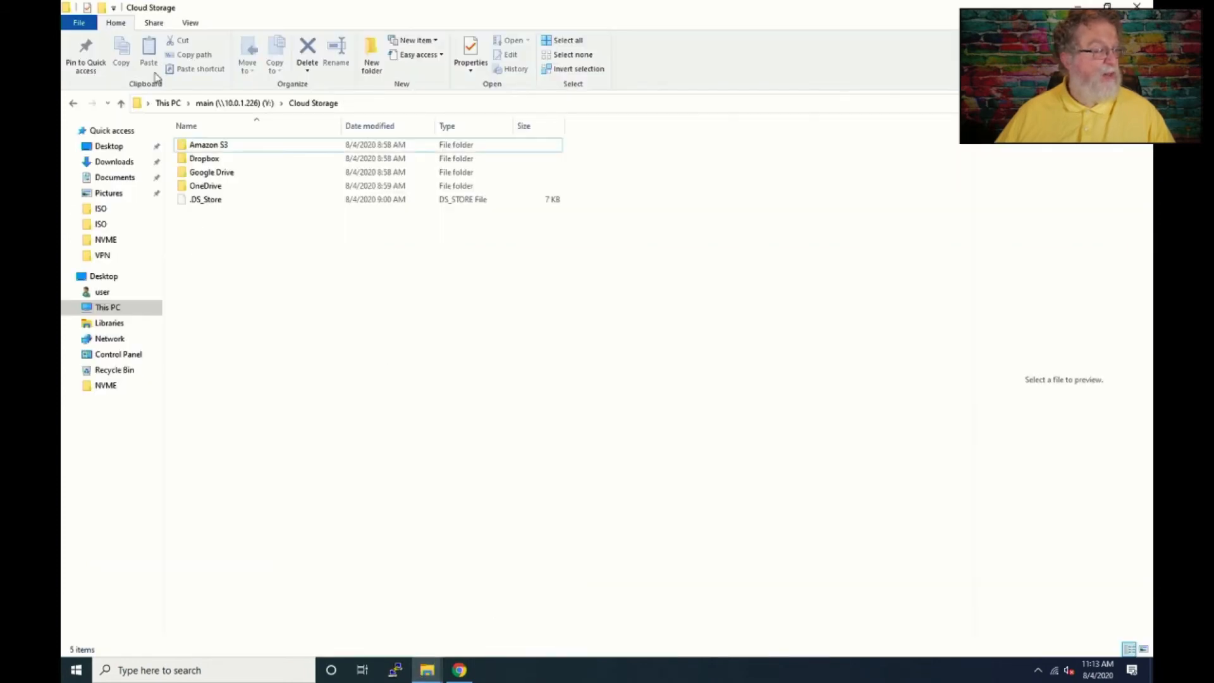
double_click(190, 177)
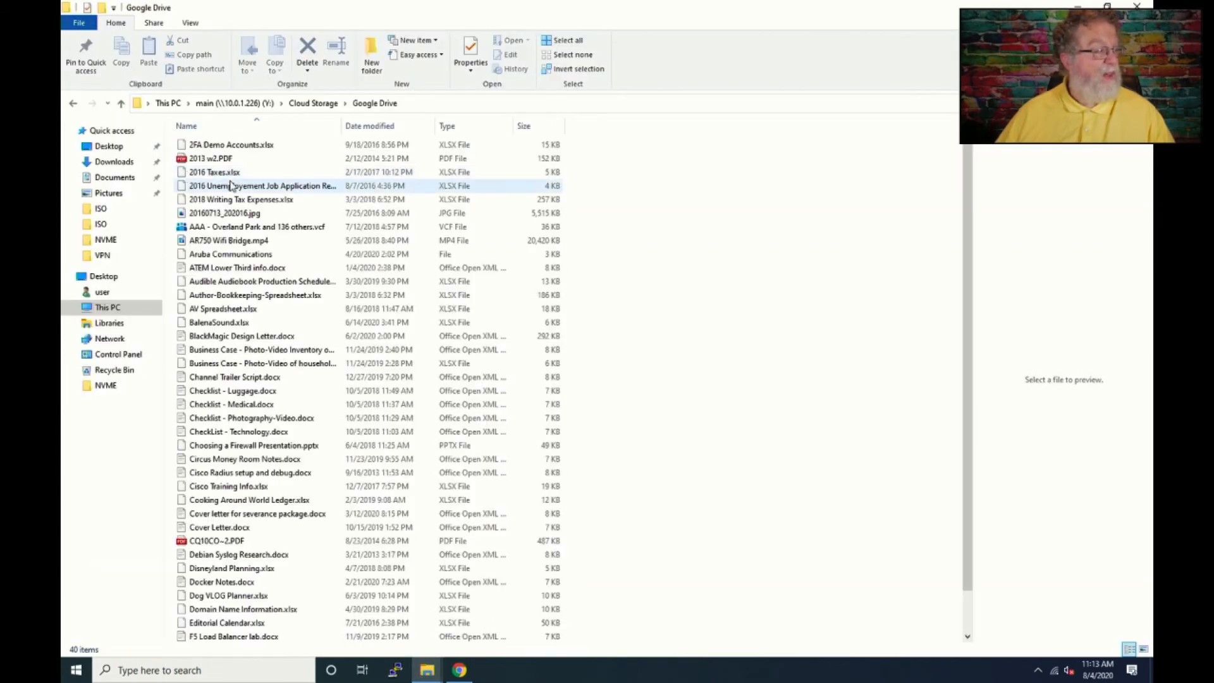
scroll(251, 196, down, 1)
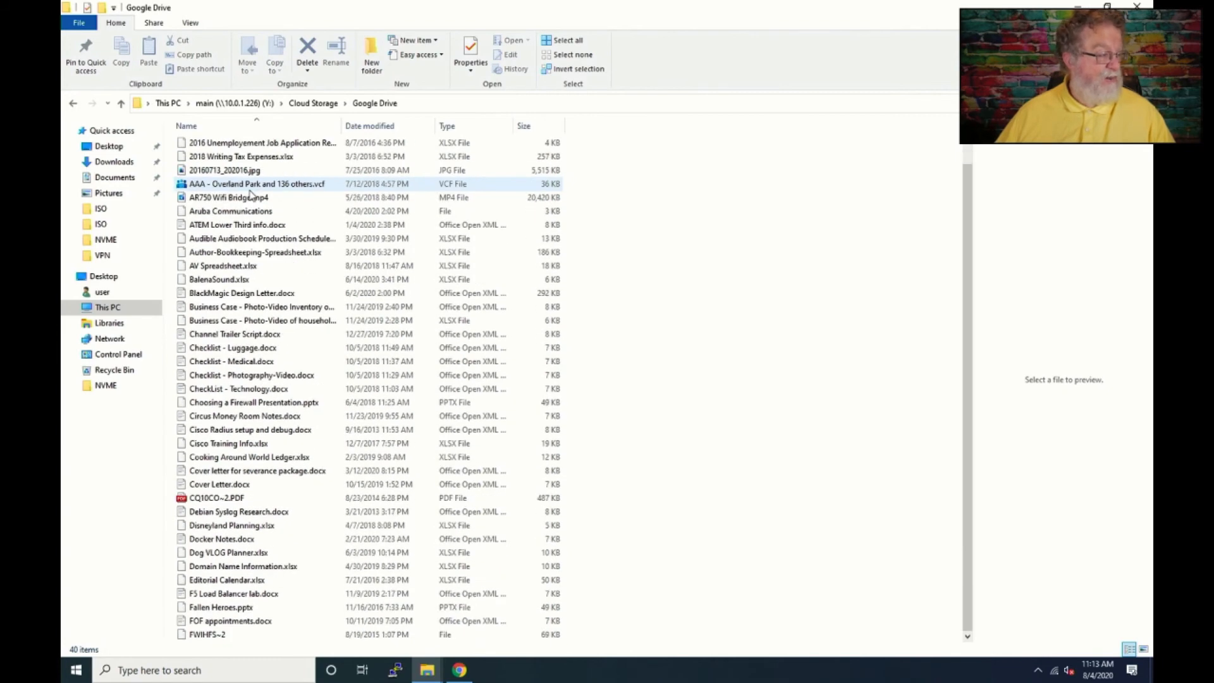
scroll(251, 195, up, 1)
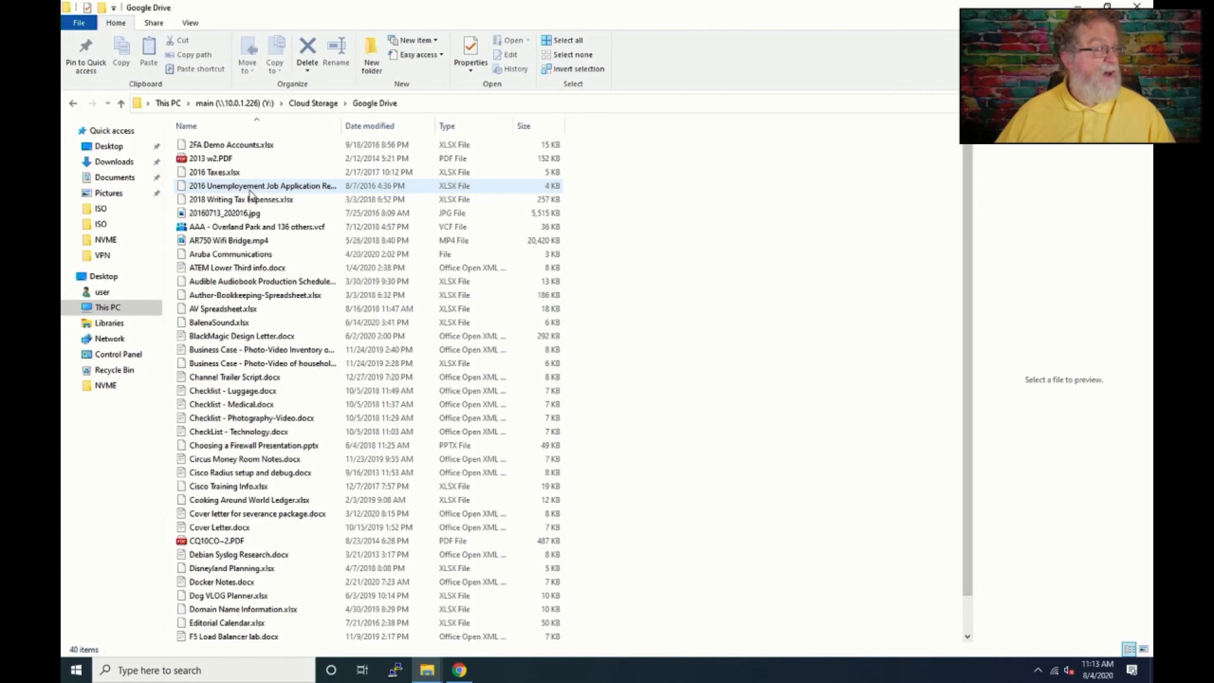
scroll(251, 196, down, 1)
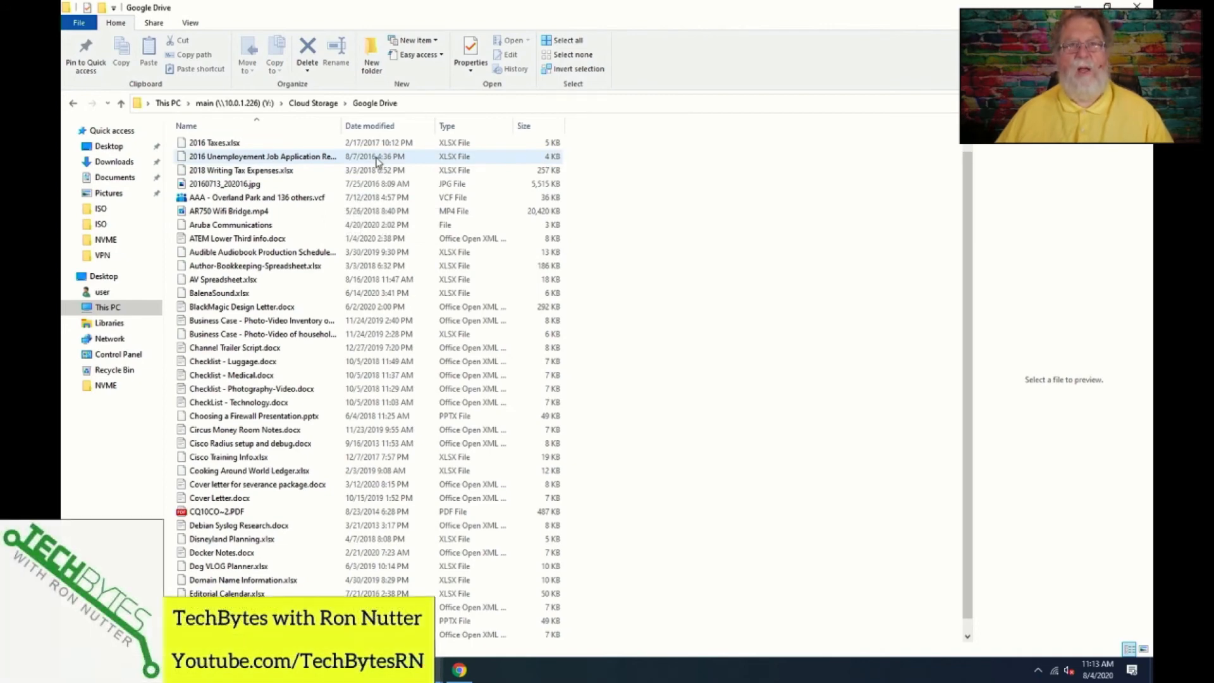
scroll(355, 236, down, 1)
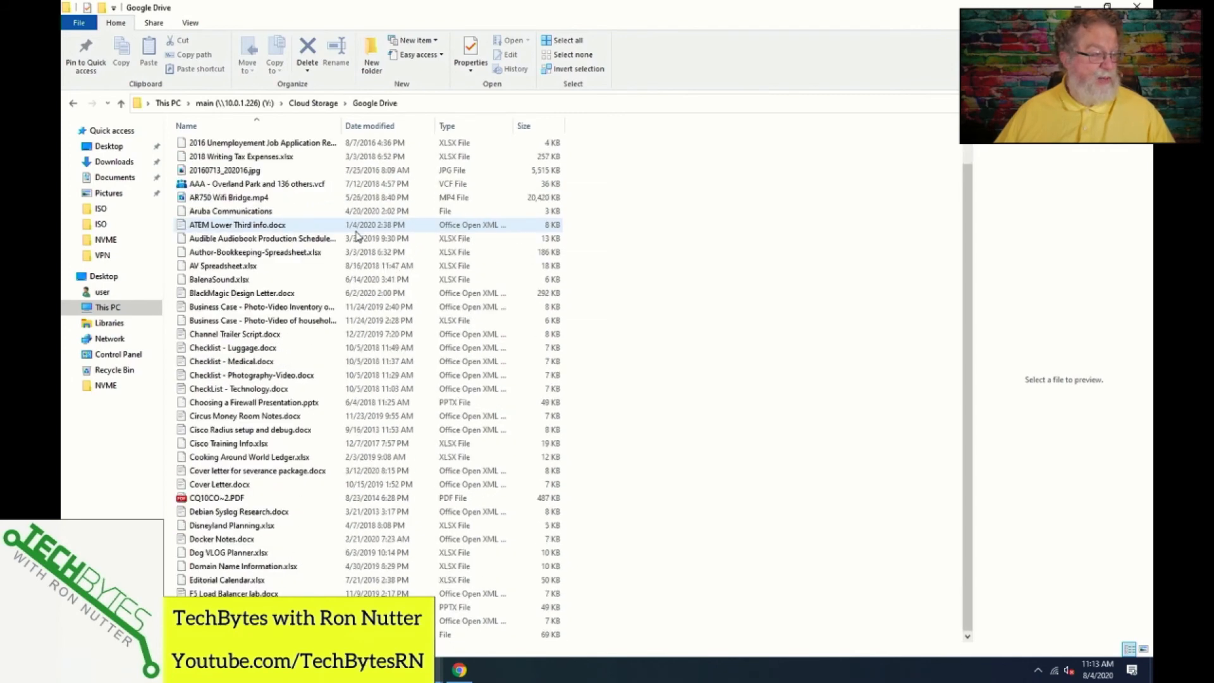
scroll(356, 236, up, 1)
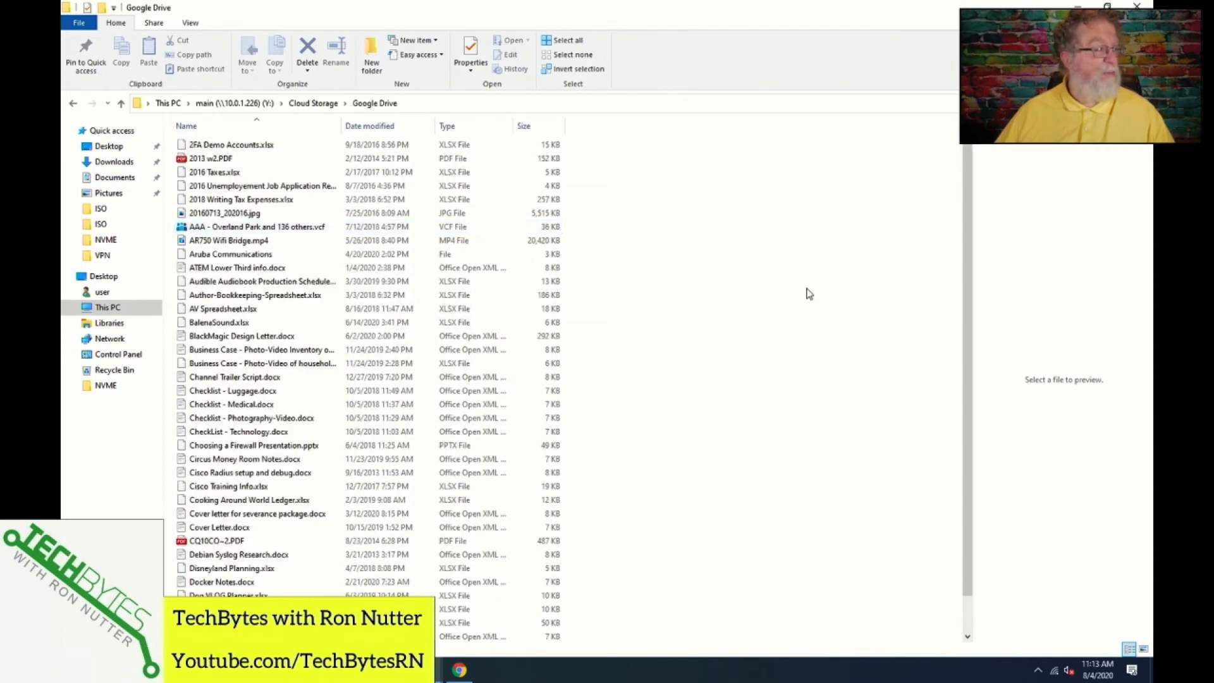
scroll(859, 355, down, 1)
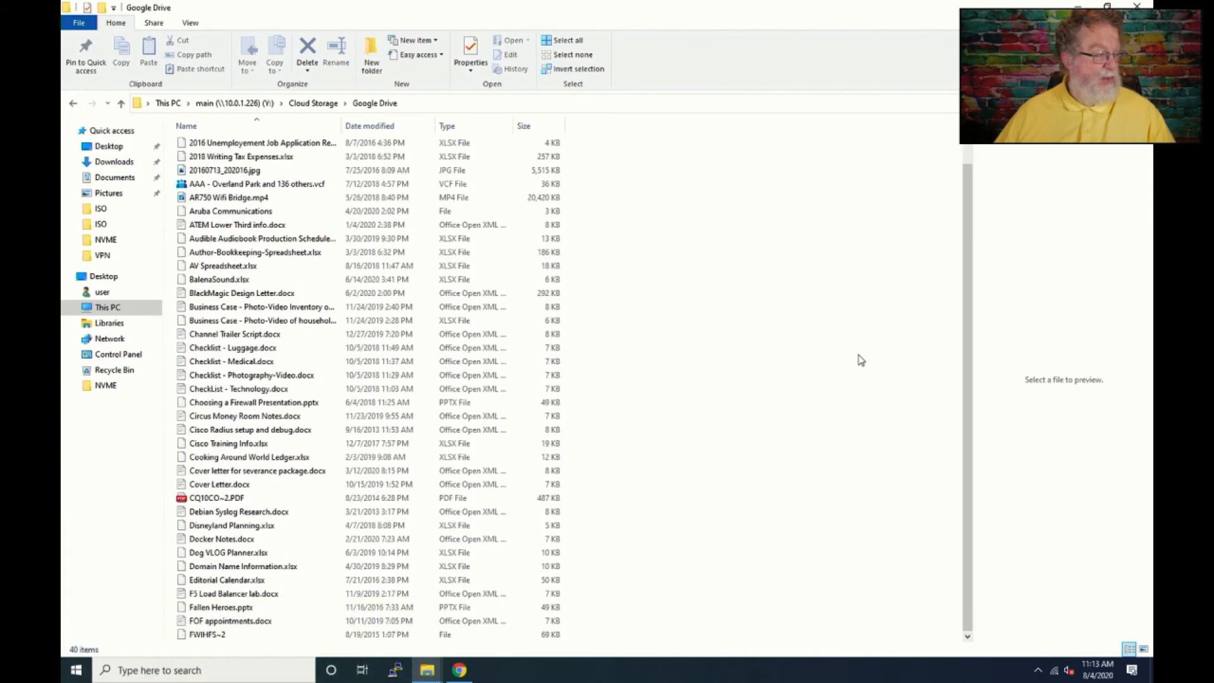
scroll(860, 359, up, 1)
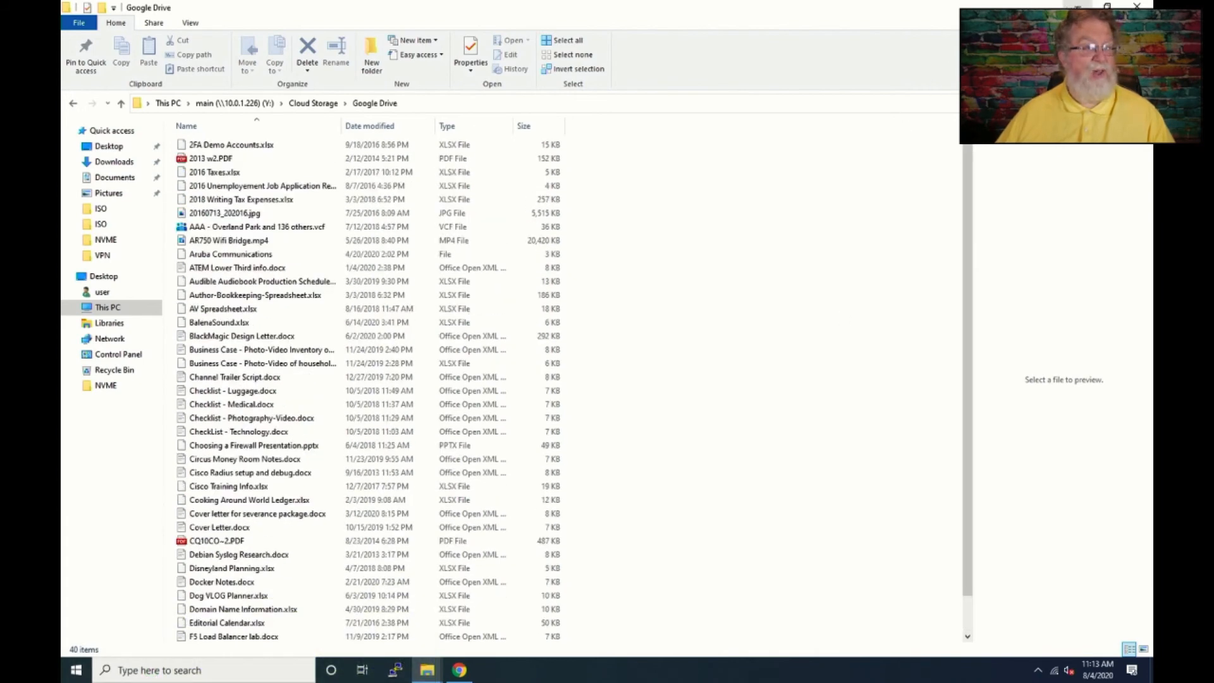
Return to FreeNAS in the browser and check the status of the Google Drive cloud sync task
click(1079, 6)
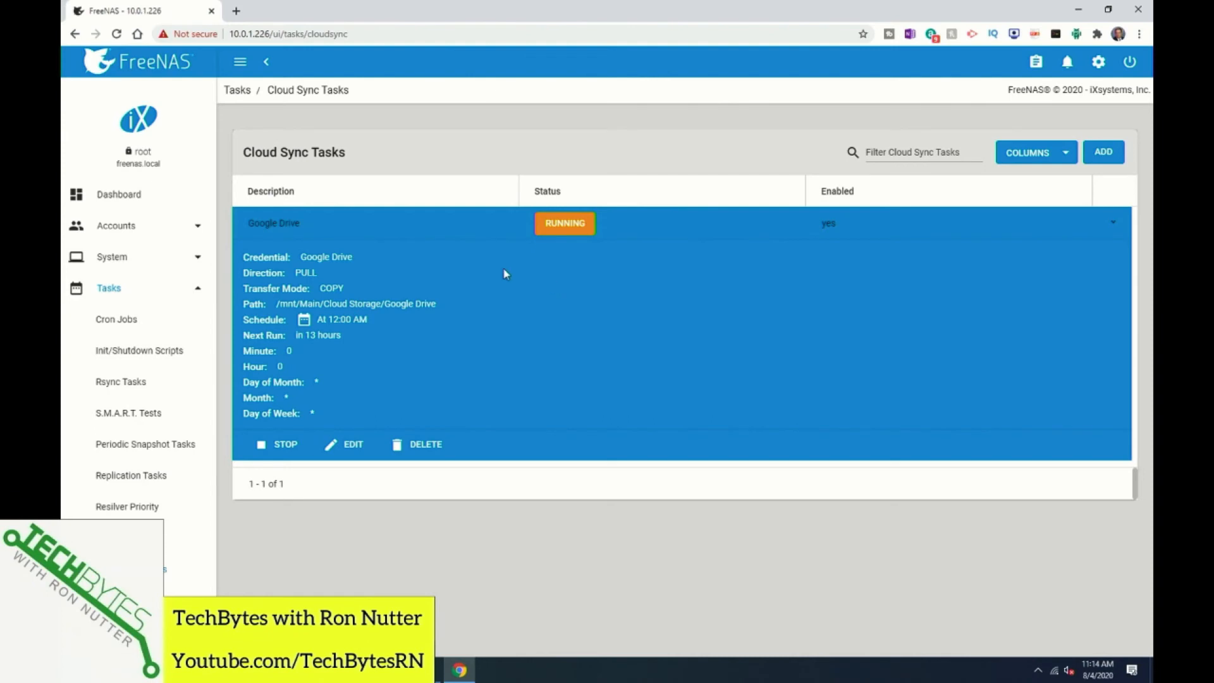
right_click(479, 267)
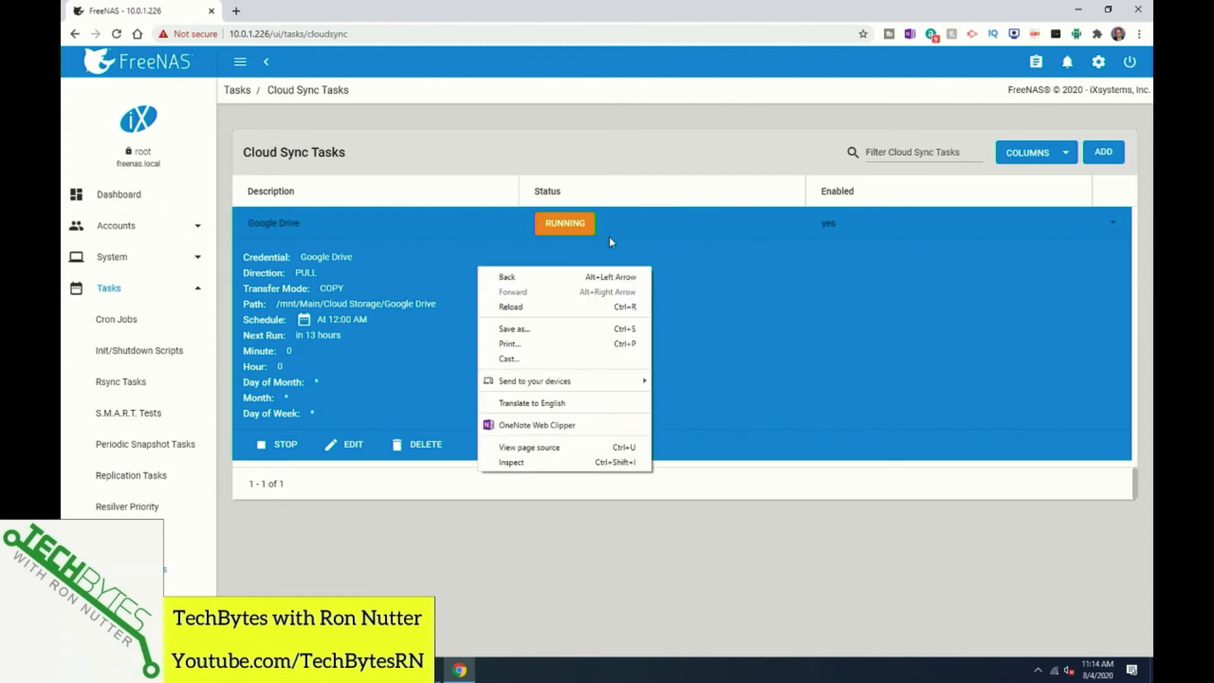
click(777, 312)
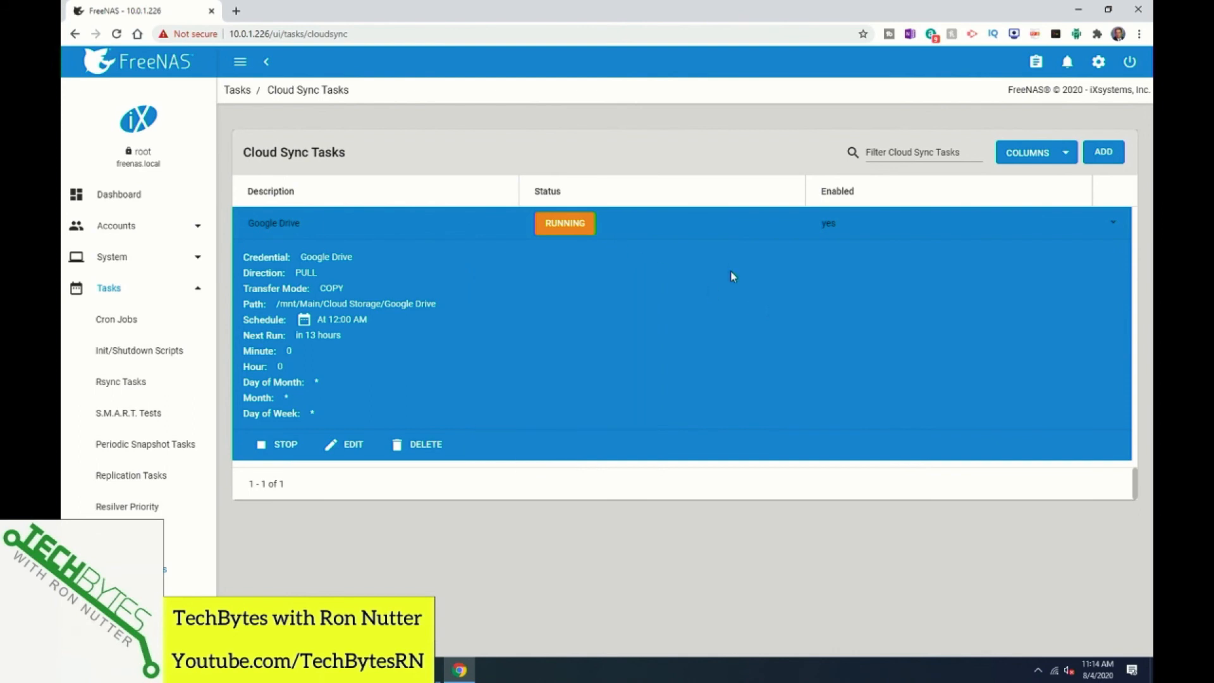